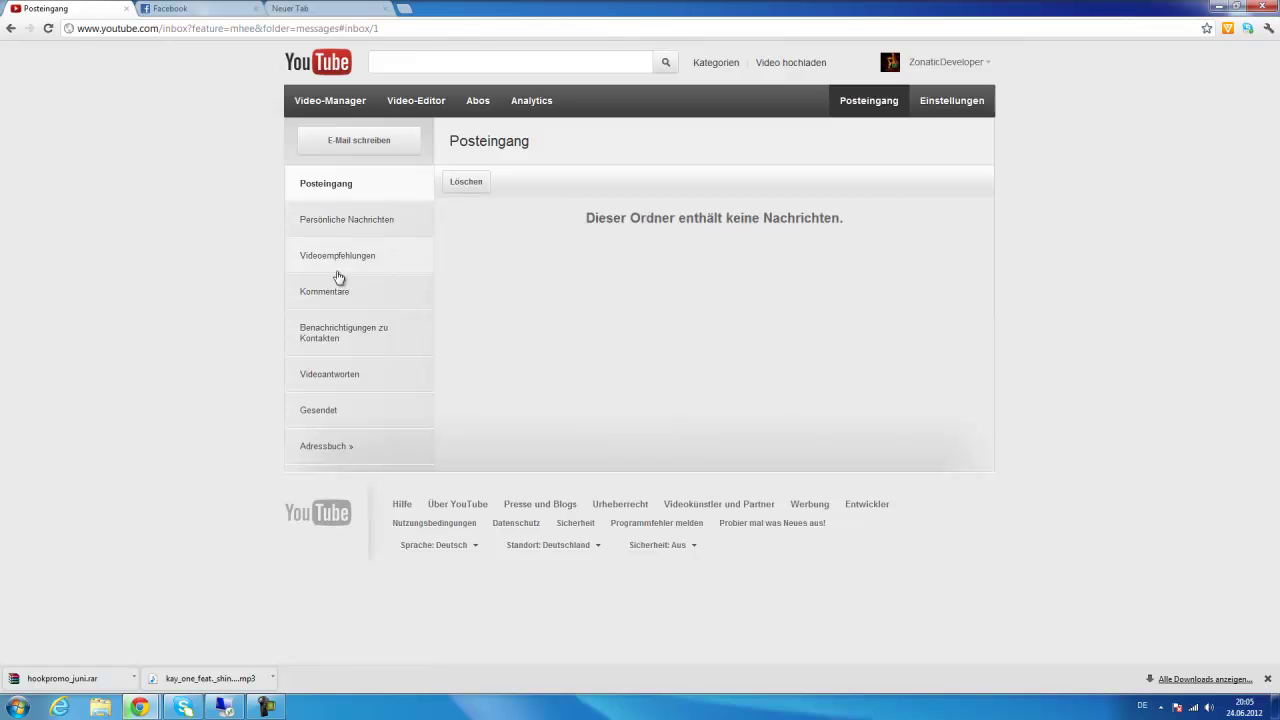
click(346, 336)
click(338, 370)
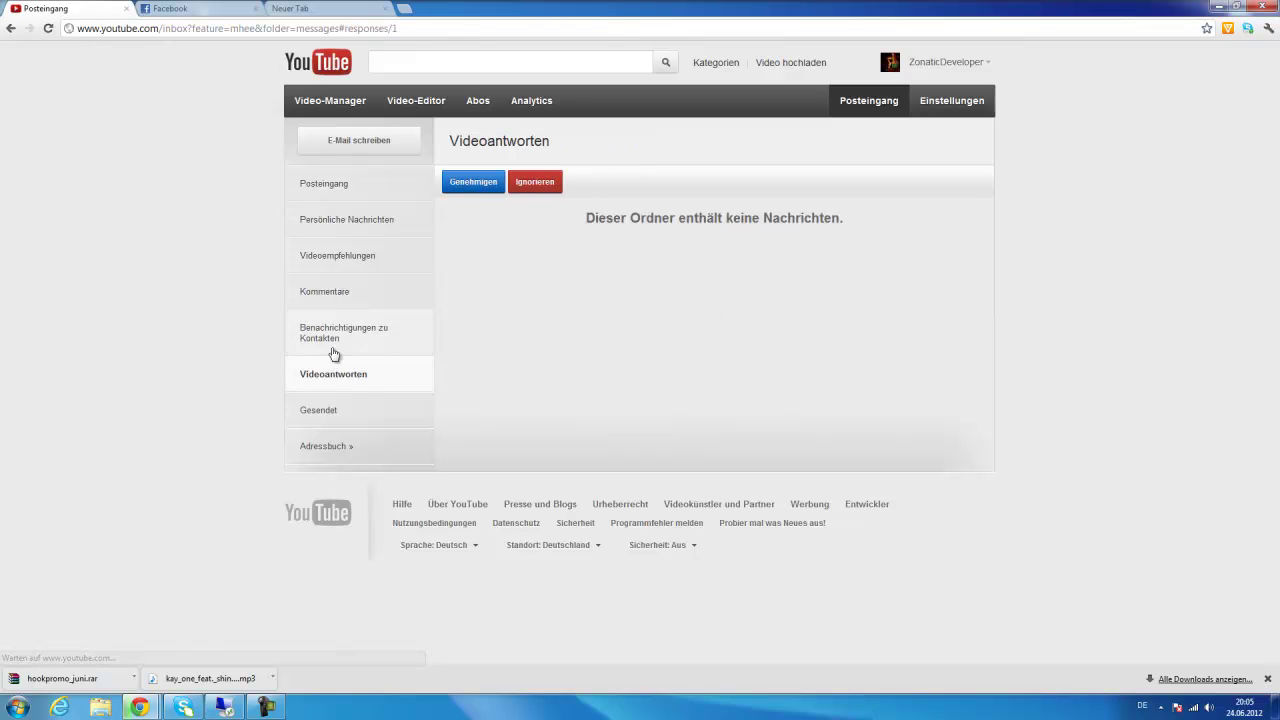
click(314, 222)
click(322, 186)
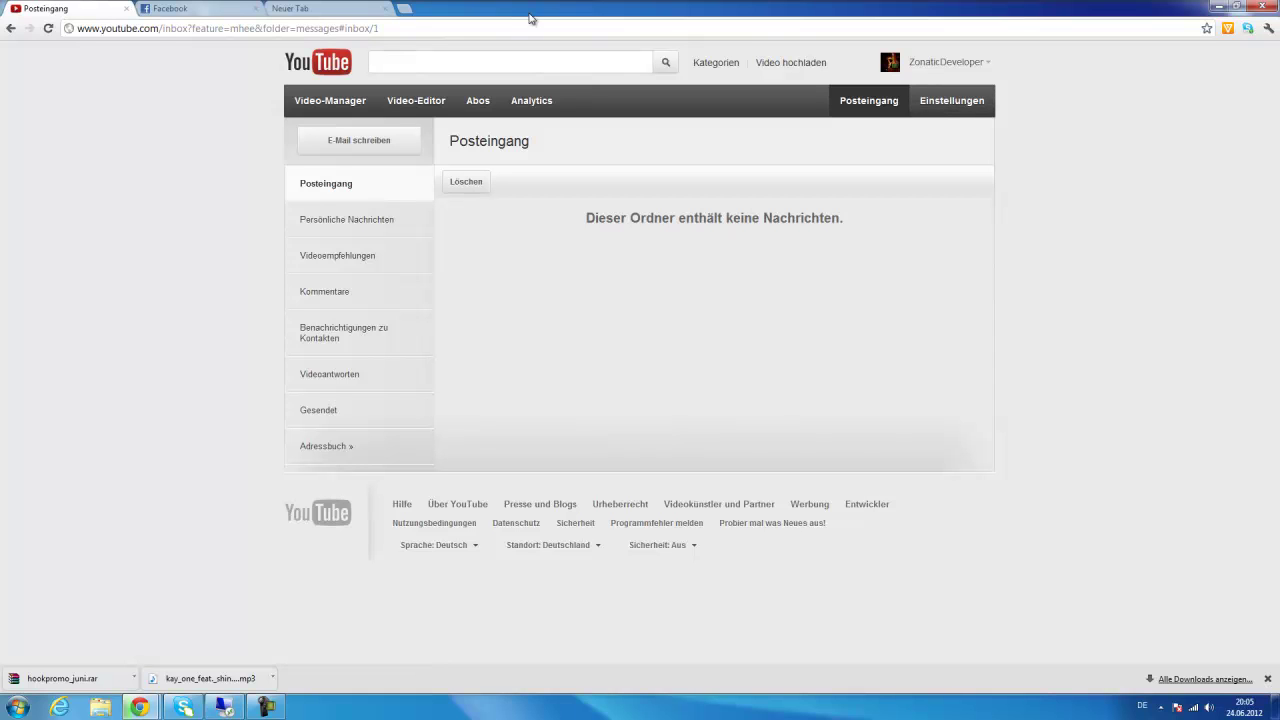
- Switch to Remote Desktop Connection and connect to the server sebbohotel.de
click(224, 707)
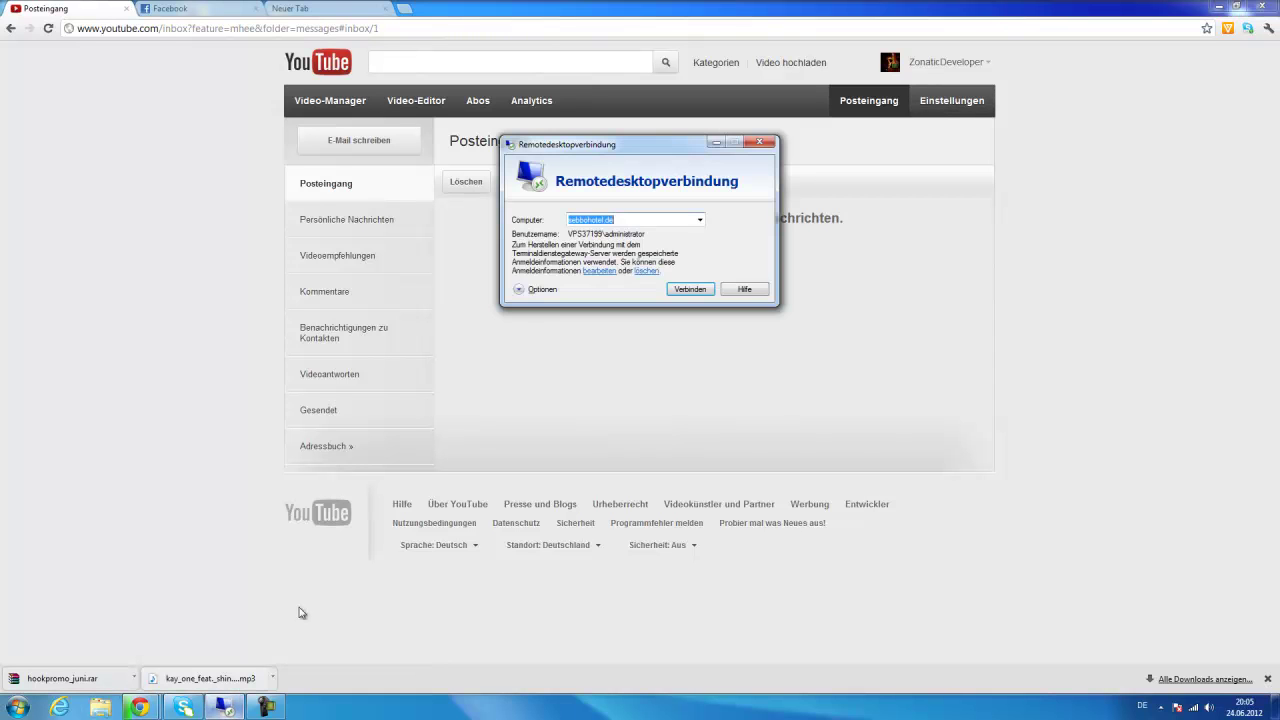
click(692, 289)
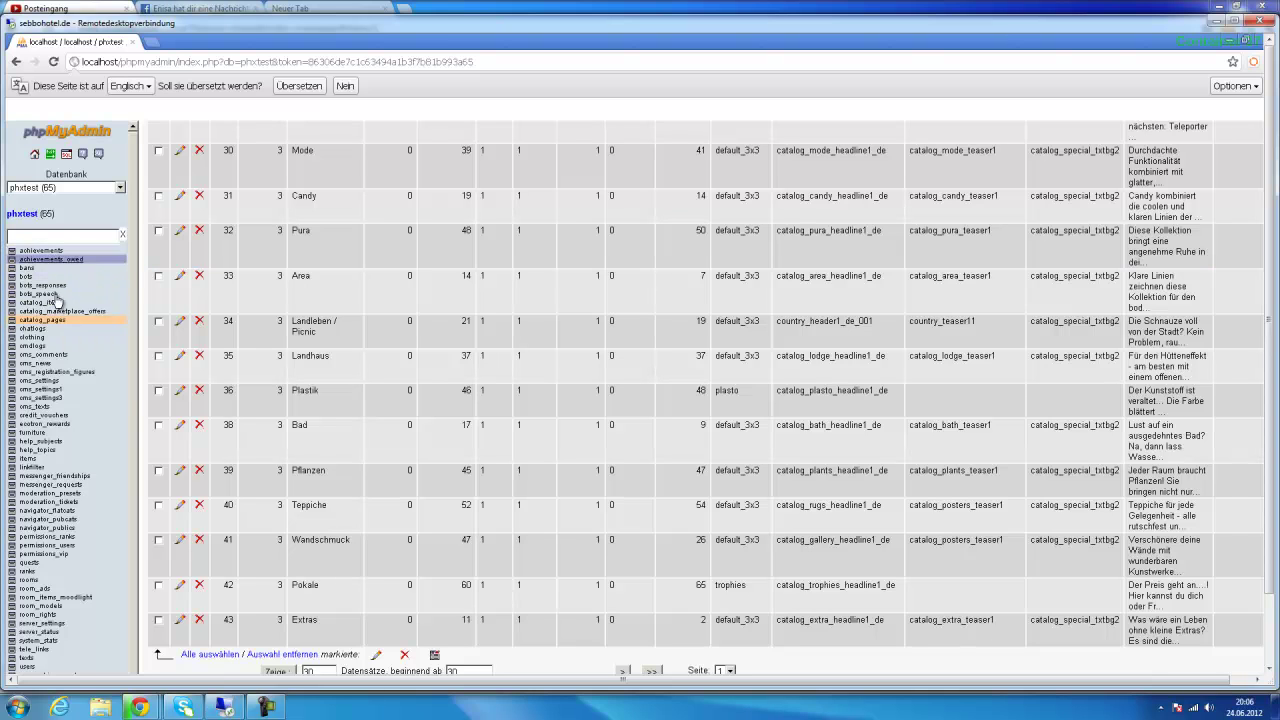
- Log back in to phpMyAdmin as root with the prefilled password and open the cms_settings table of the phxtest database
click(60, 381)
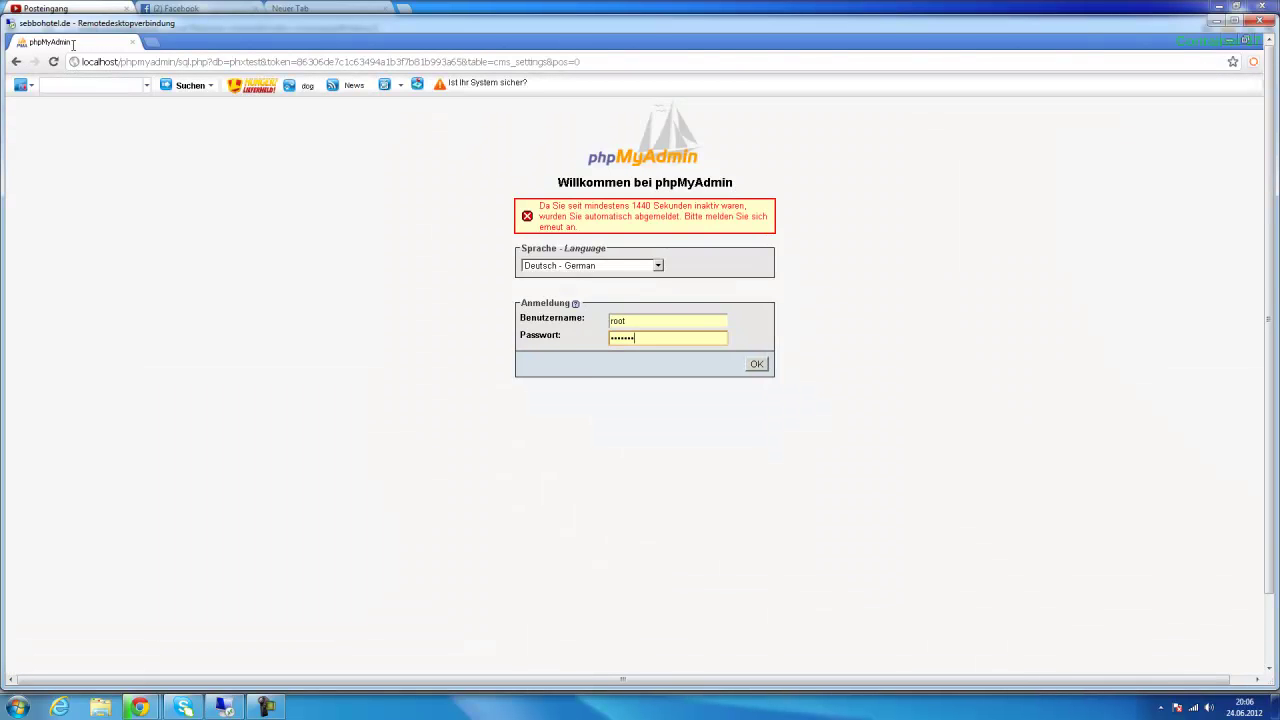
click(763, 365)
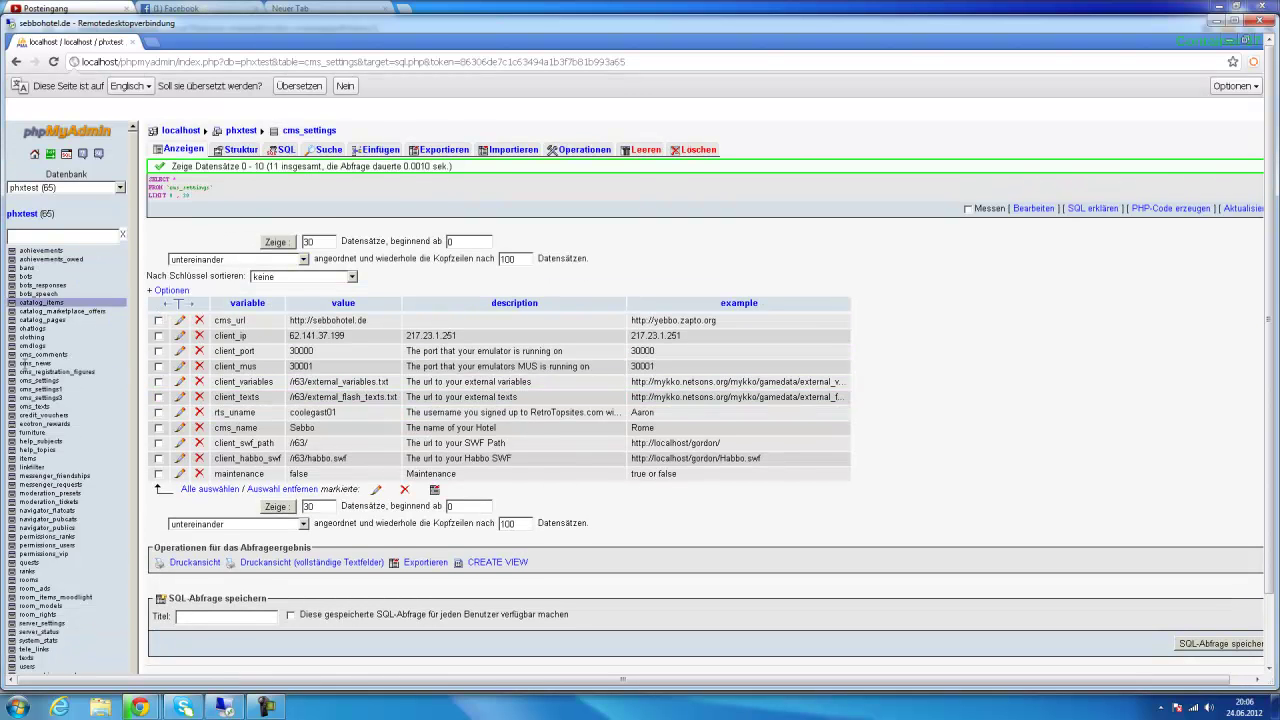
click(39, 380)
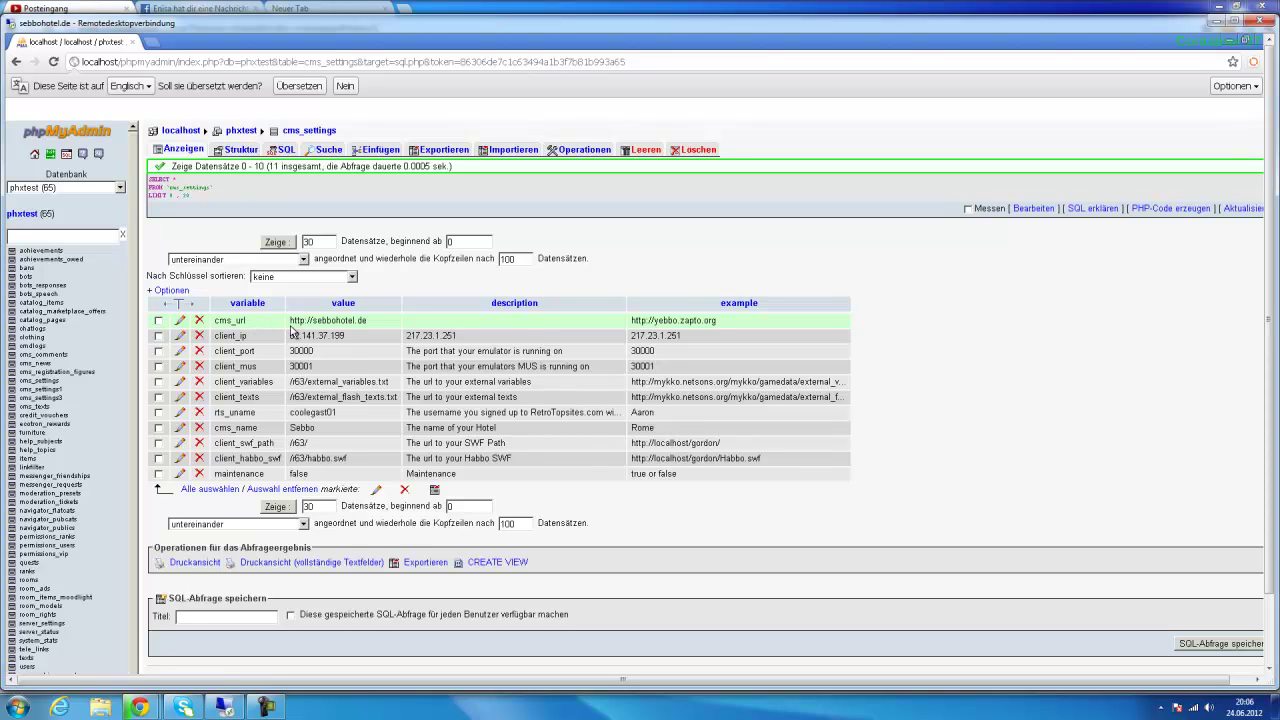
- Examine the values of cms_url, client_ip, client_port and client_mus in the cms_settings table
drag(292, 322, 383, 319)
click(383, 319)
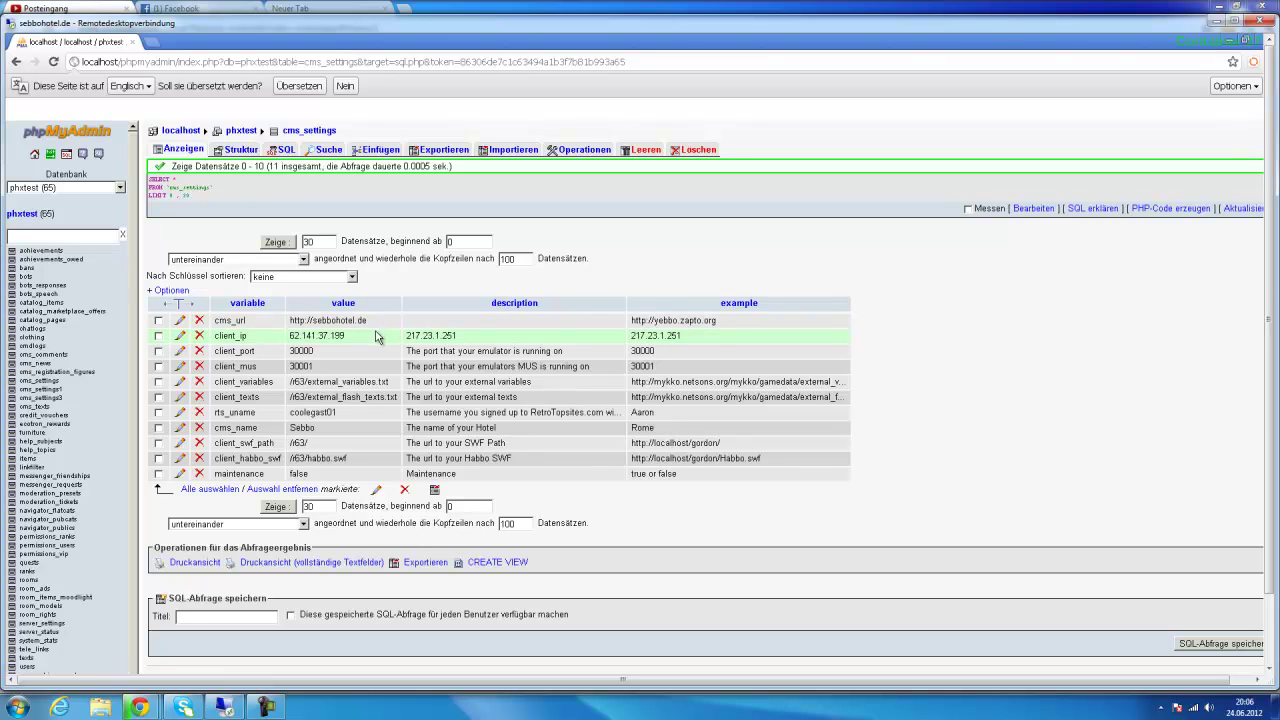
drag(370, 340, 300, 336)
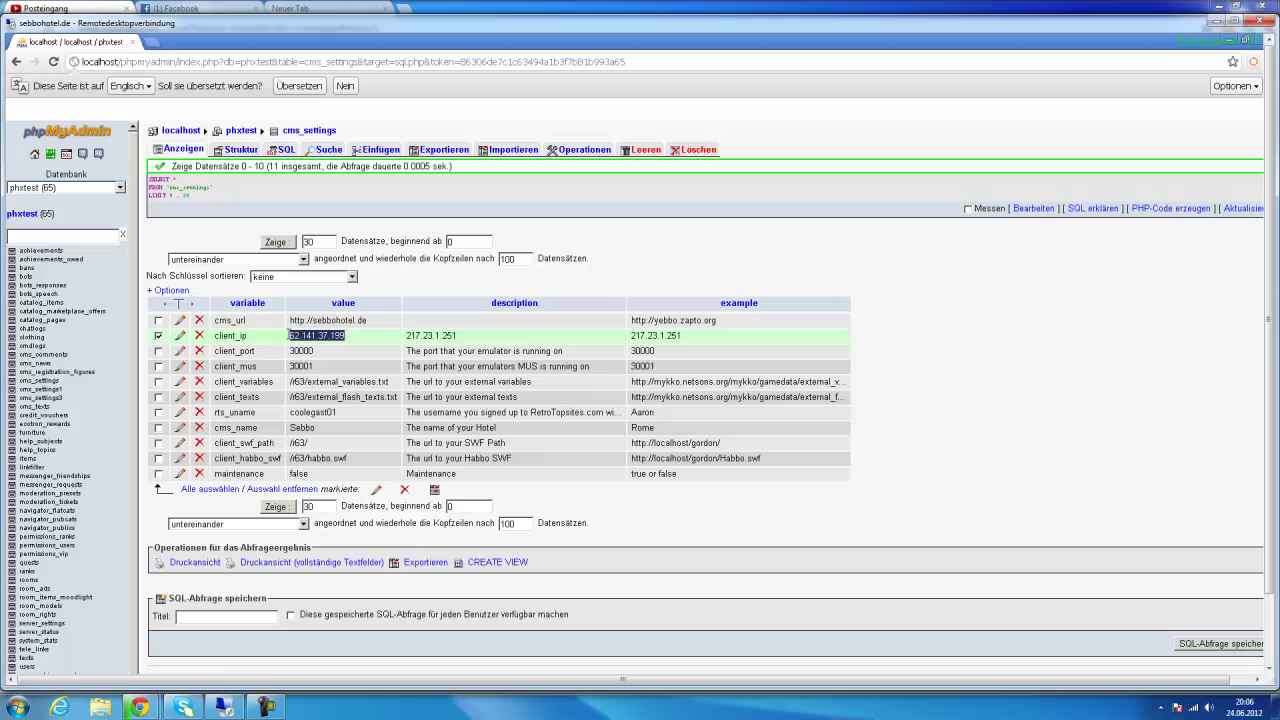
click(288, 339)
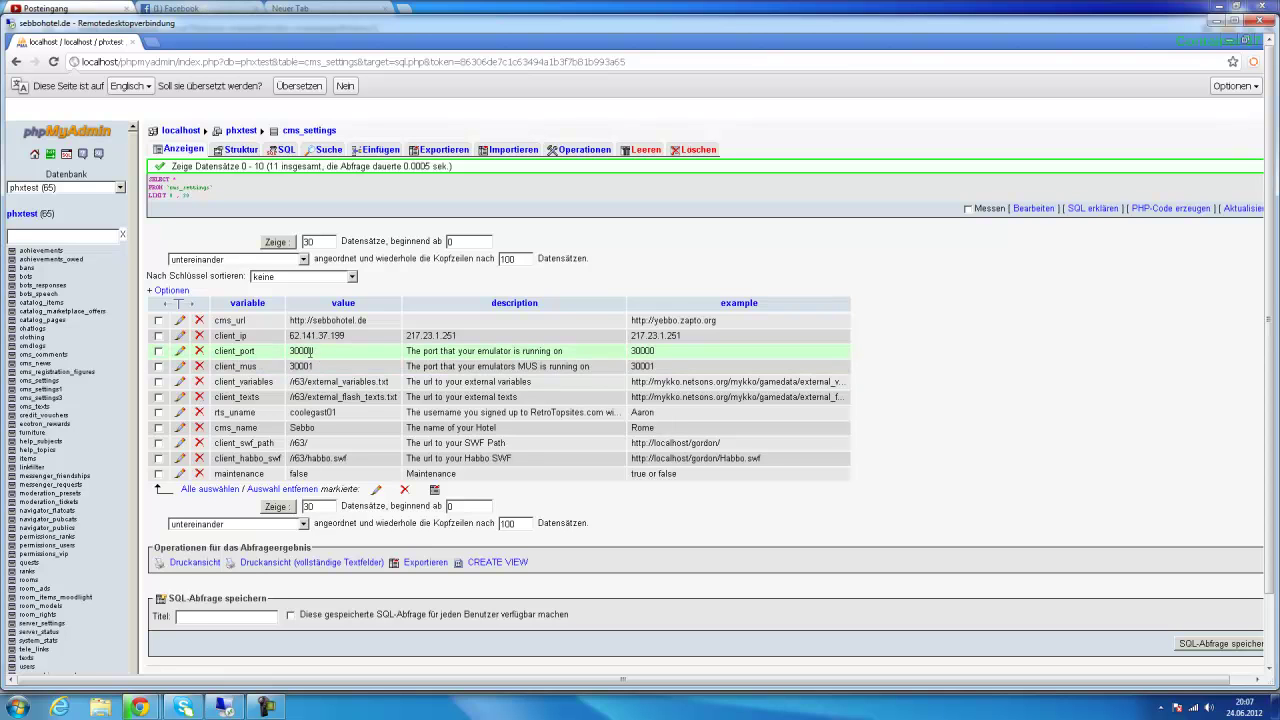
drag(318, 351, 291, 351)
click(292, 354)
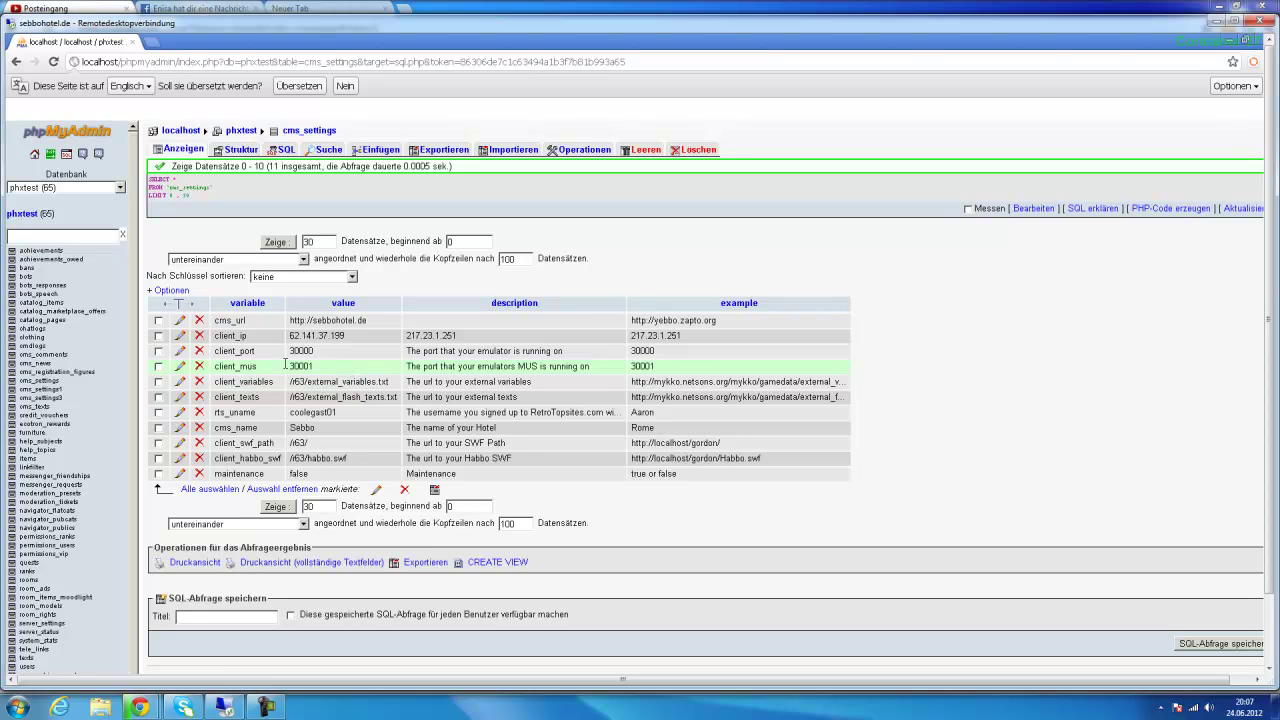
double_click(307, 366)
click(291, 366)
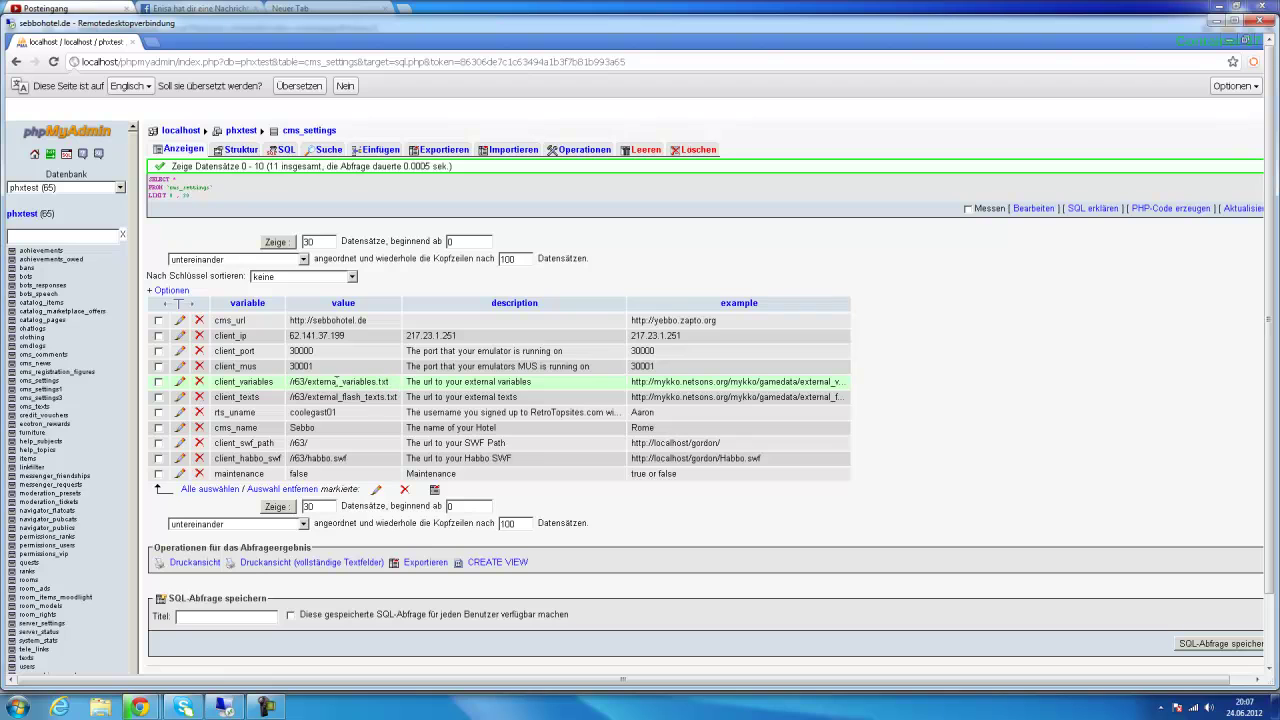
- Examine the folder and file name parts of the client_variables and client_texts paths in cms_settings
drag(289, 381, 389, 380)
click(308, 383)
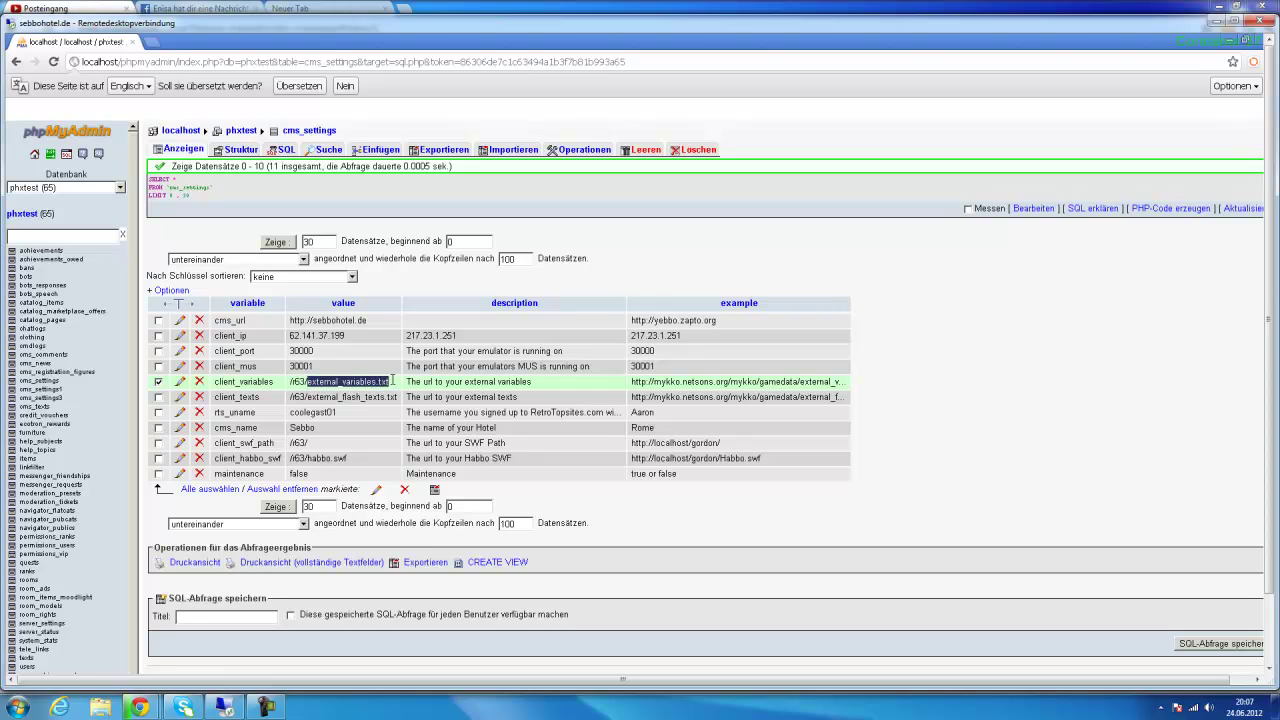
click(397, 384)
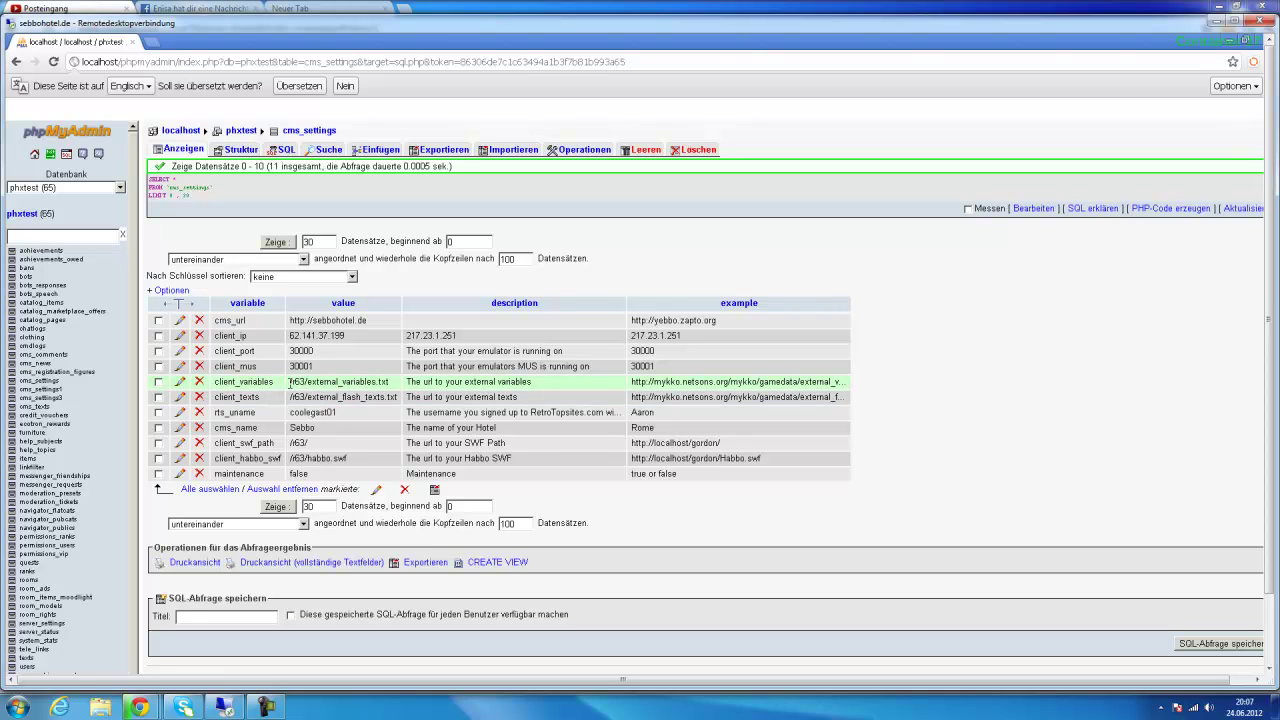
drag(291, 383, 393, 388)
click(320, 382)
drag(296, 382, 303, 382)
click(298, 382)
click(228, 397)
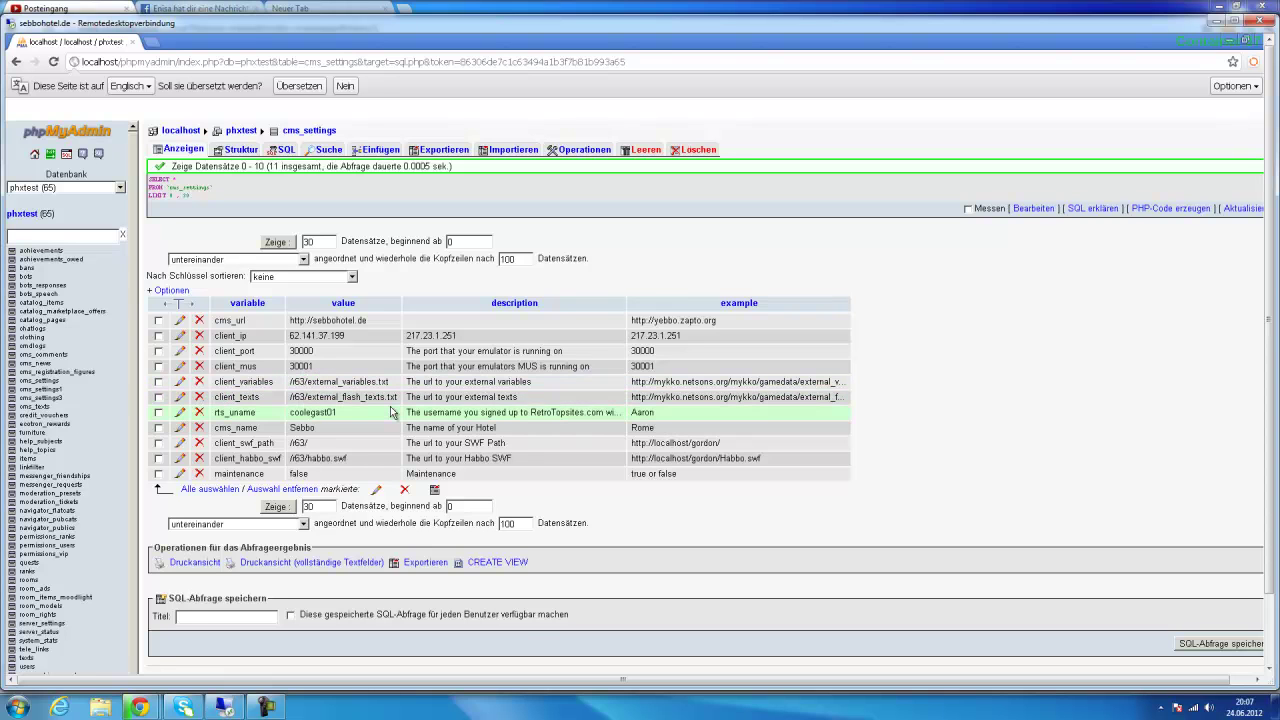
mouse_move(290, 397)
mouse_down()
mouse_move(338, 397)
mouse_move(311, 397)
mouse_up()
click(308, 399)
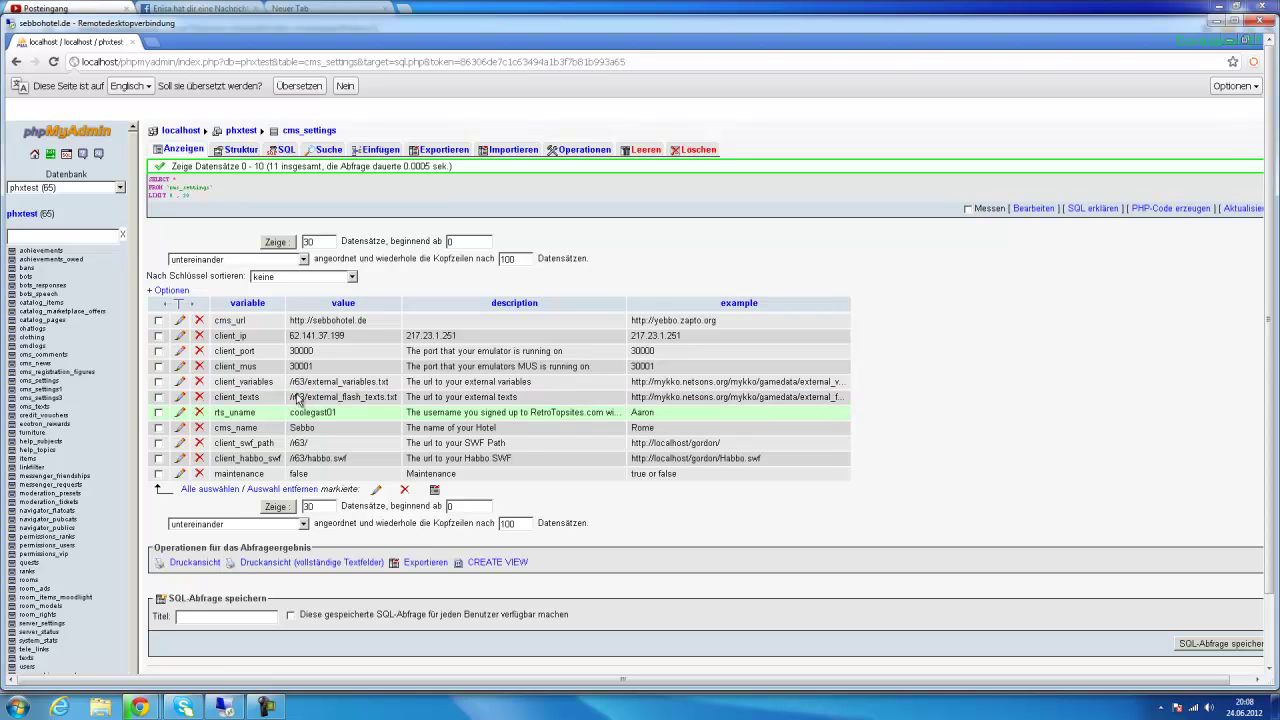
drag(290, 397, 392, 397)
- Examine the client_swf_path and client_habbo_swf paths in the cms_settings table
drag(303, 443, 291, 442)
click(291, 445)
click(312, 442)
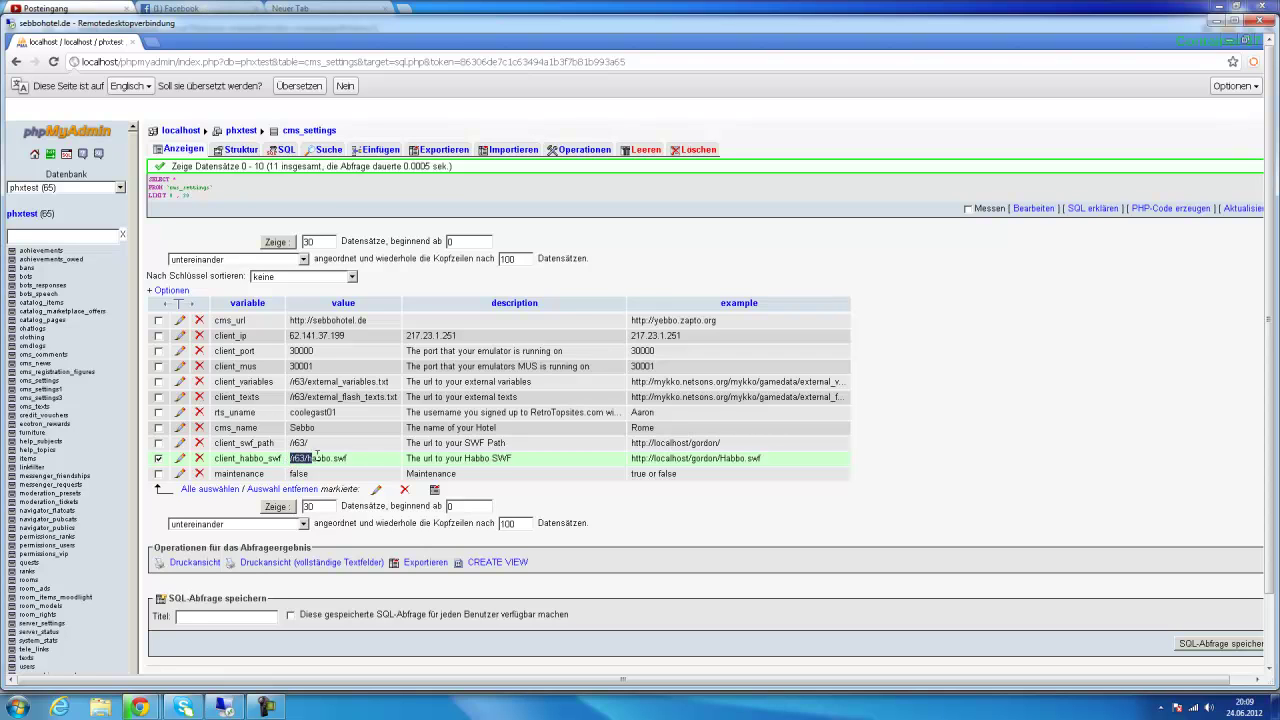
drag(328, 458, 334, 458)
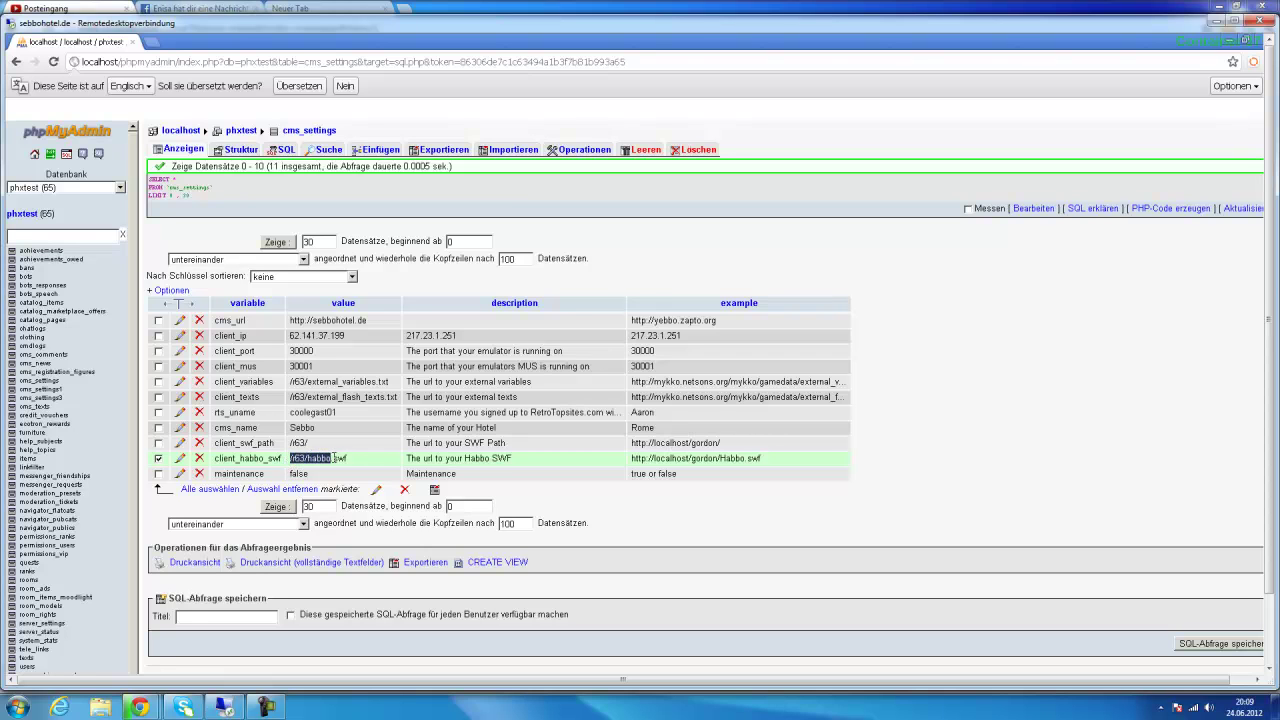
click(362, 443)
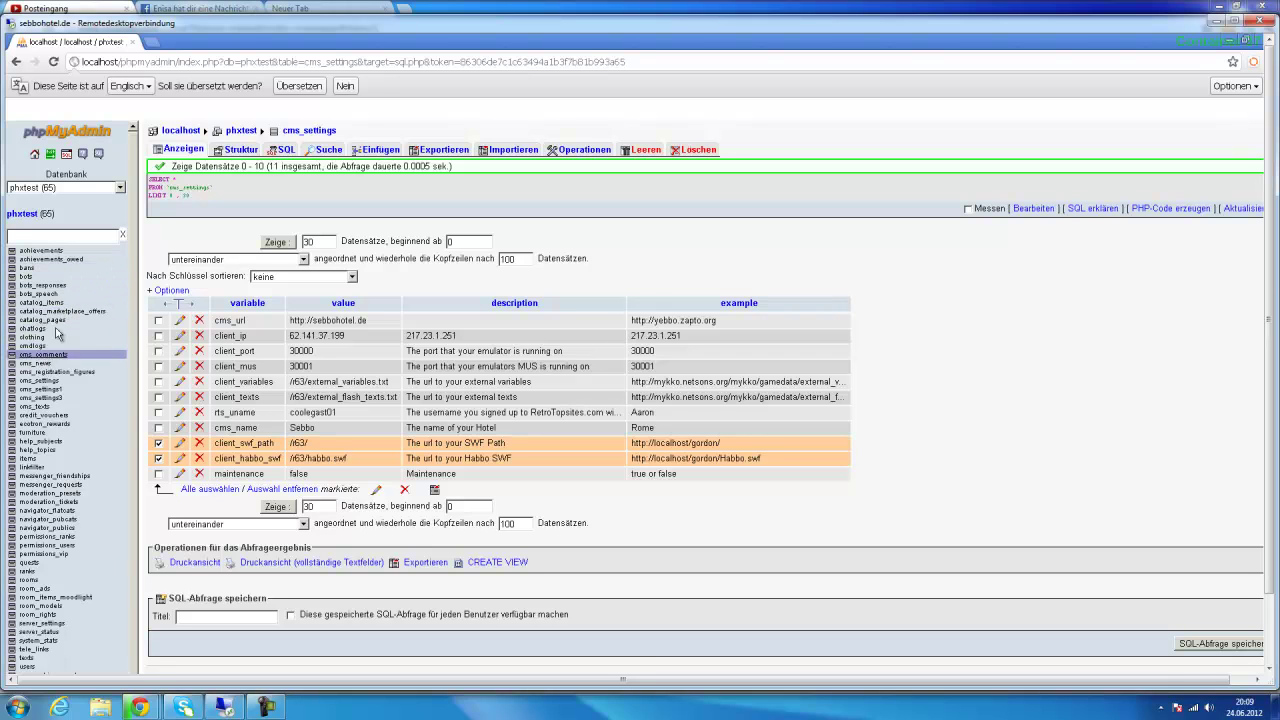
- Look through the records of the cms_texts table and open the help_topics table
click(33, 408)
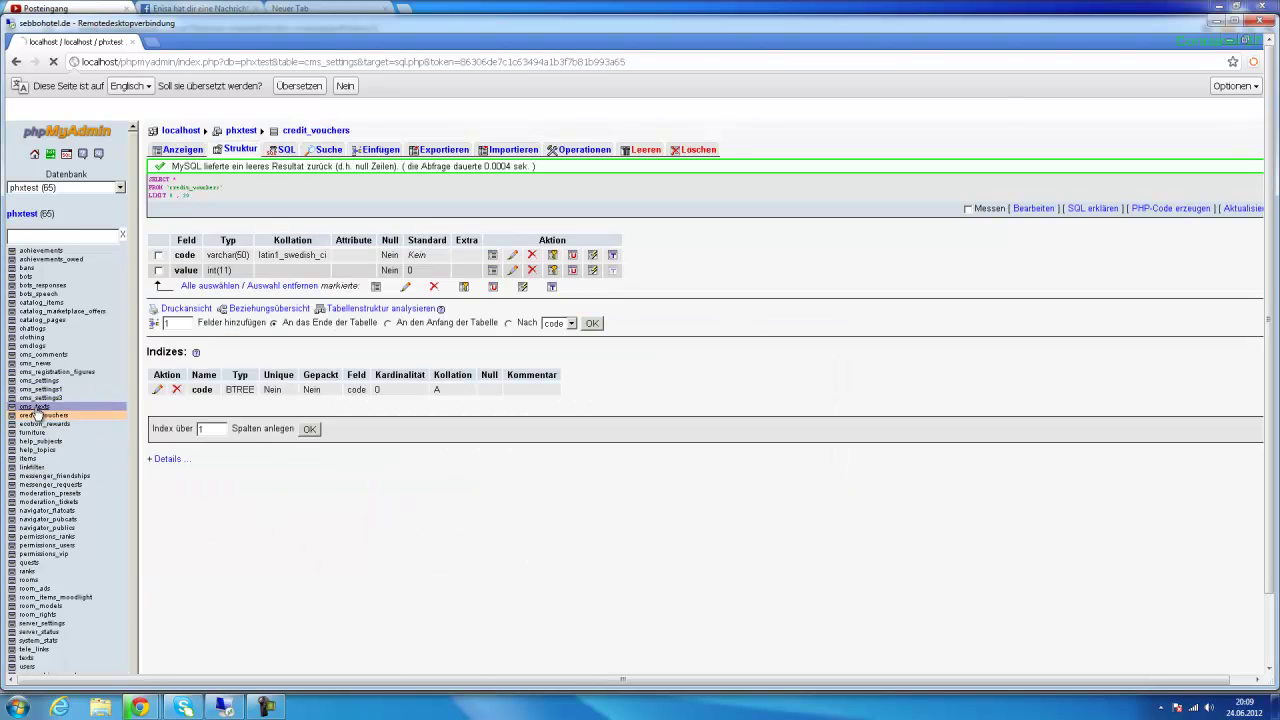
scroll(494, 470, down, 3)
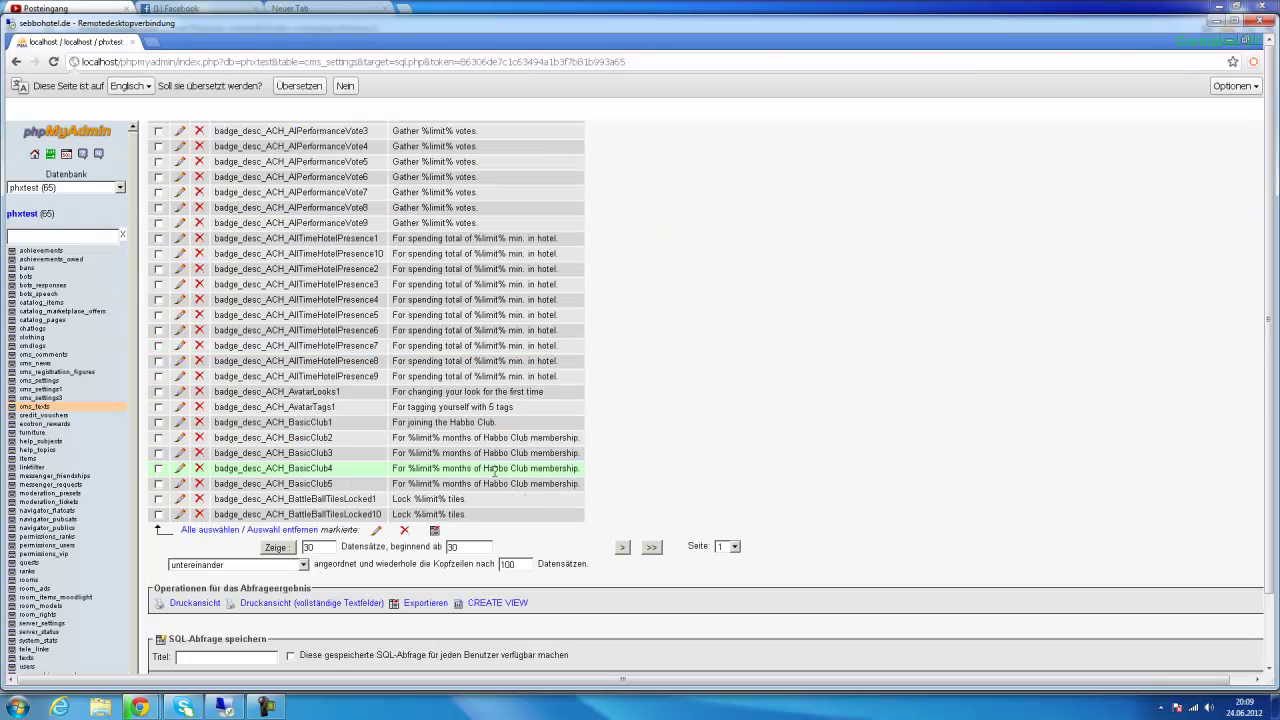
scroll(390, 345, up, 3)
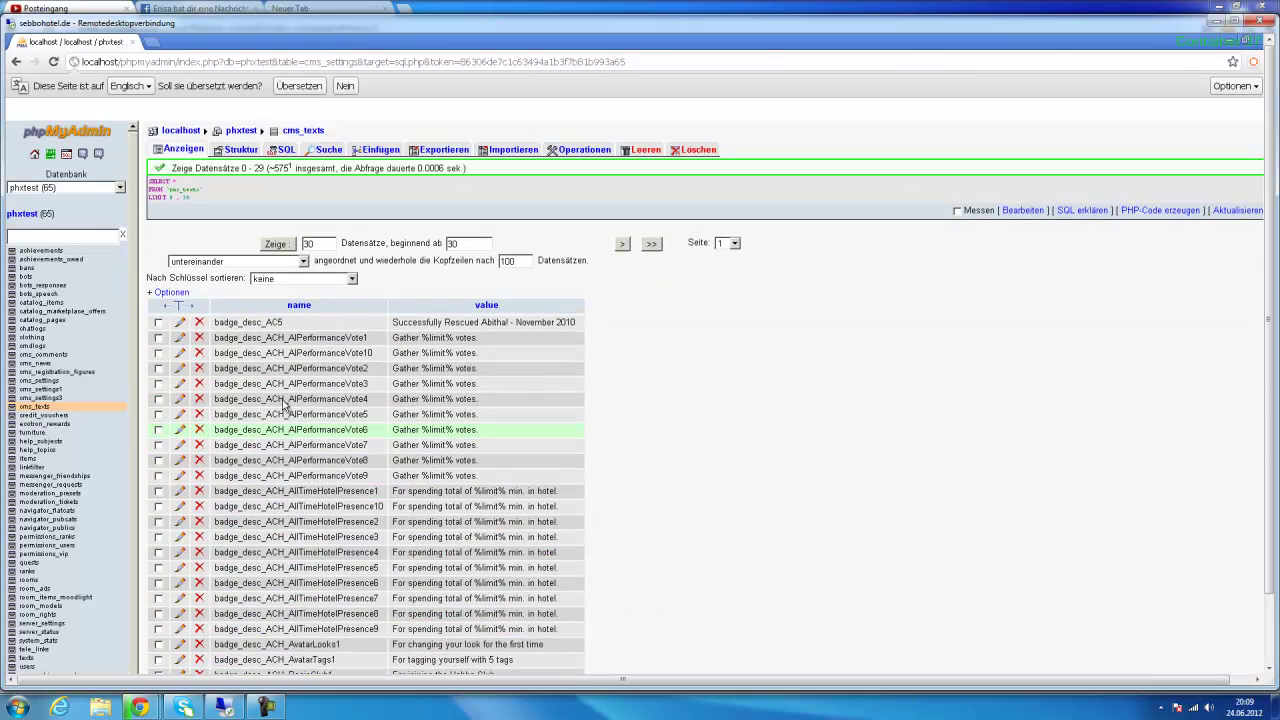
scroll(432, 505, down, 2)
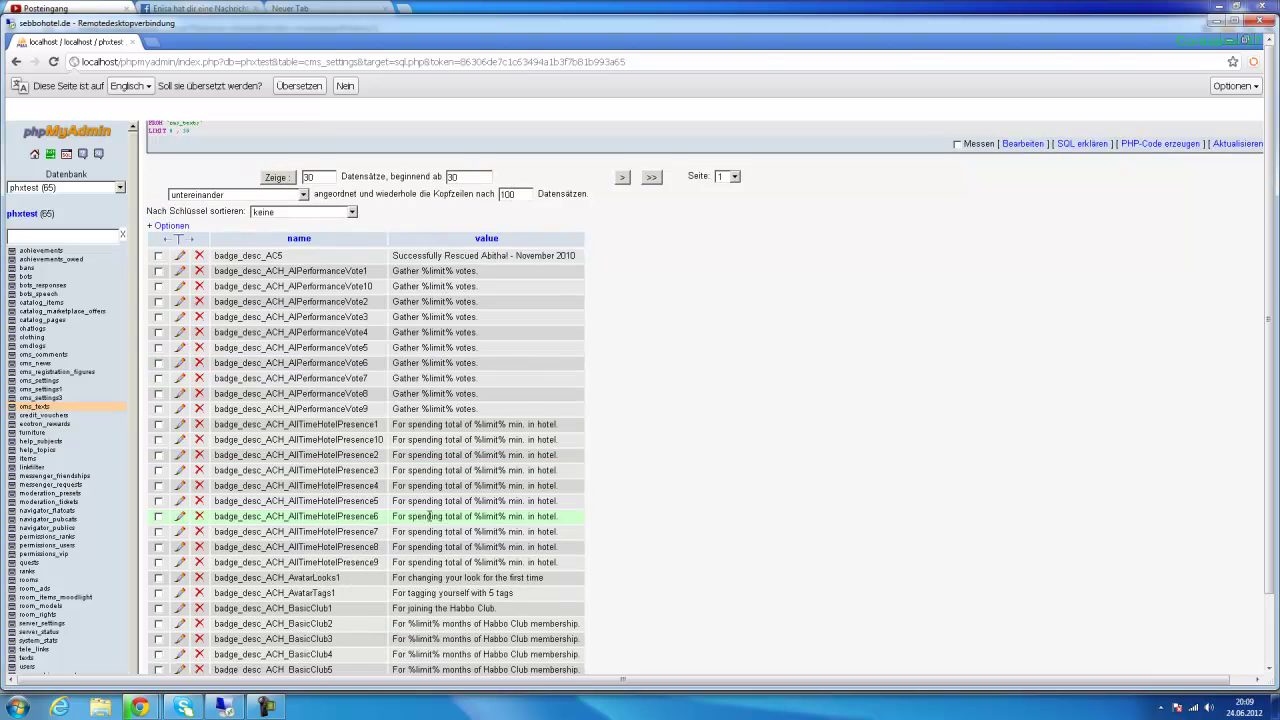
scroll(422, 522, down, 1)
scroll(422, 522, up, 3)
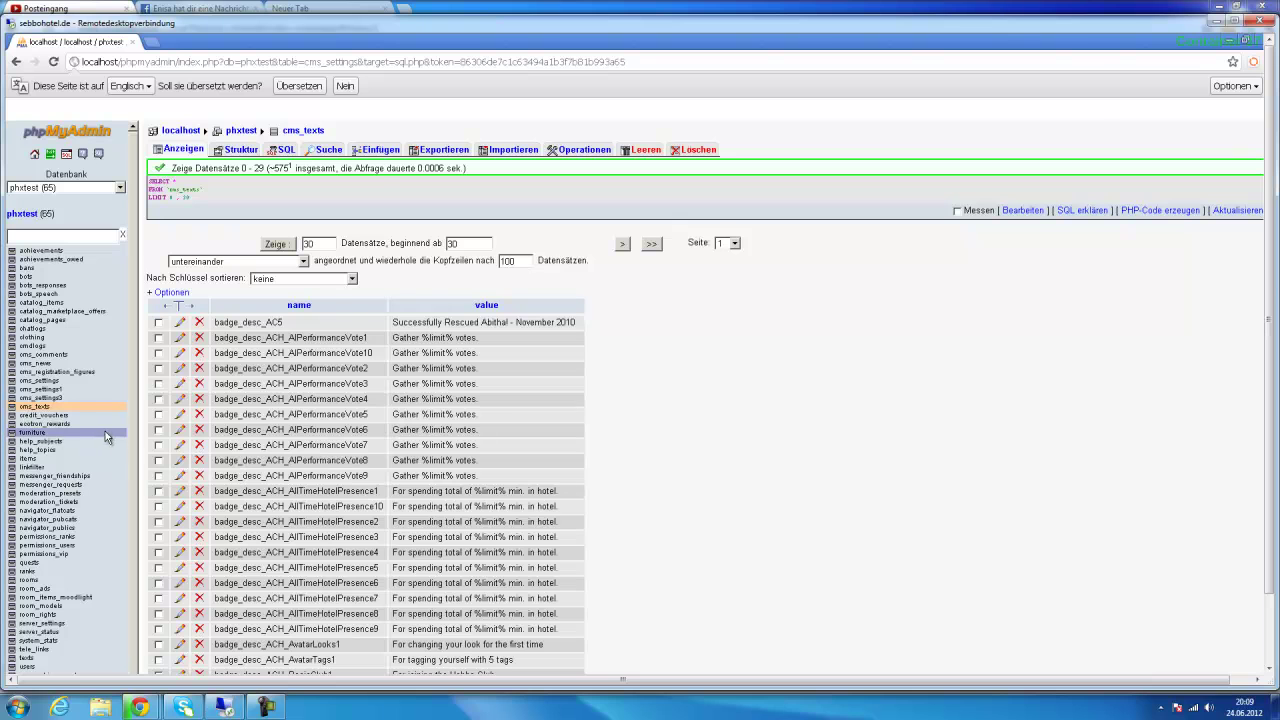
click(37, 443)
click(36, 451)
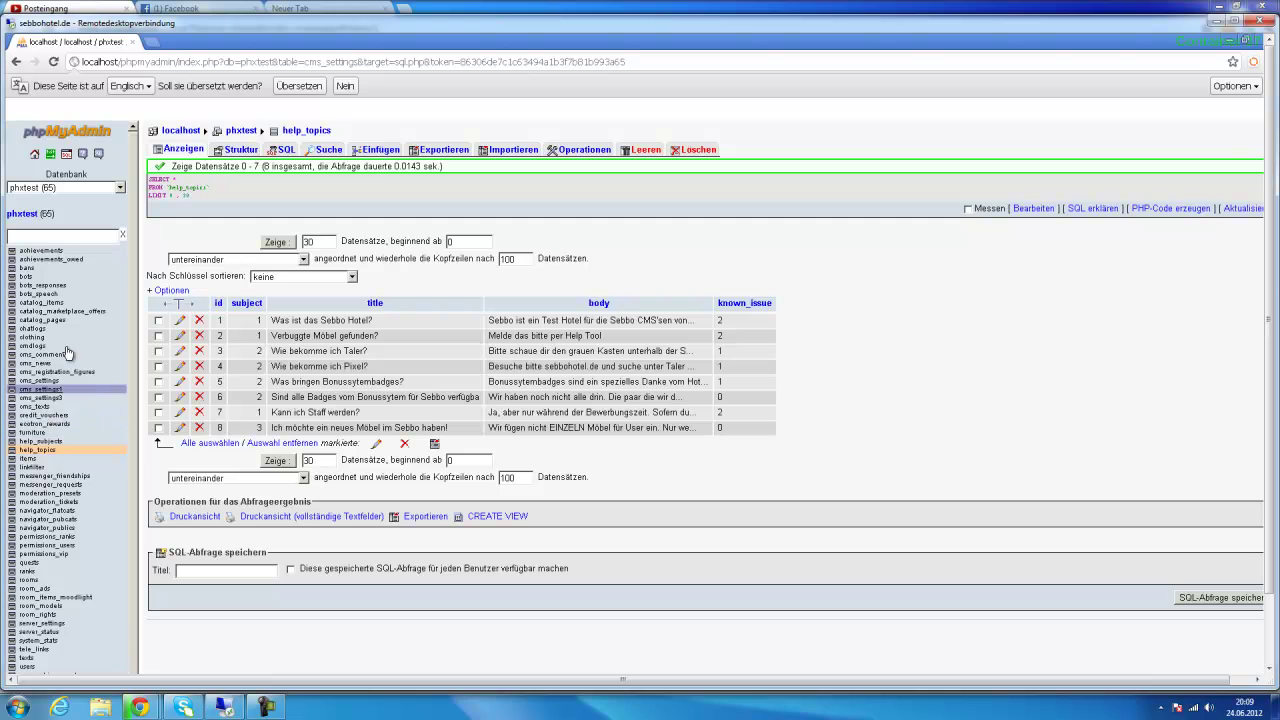
- Open the catalog_pages table and look through its catalogue page records
click(42, 319)
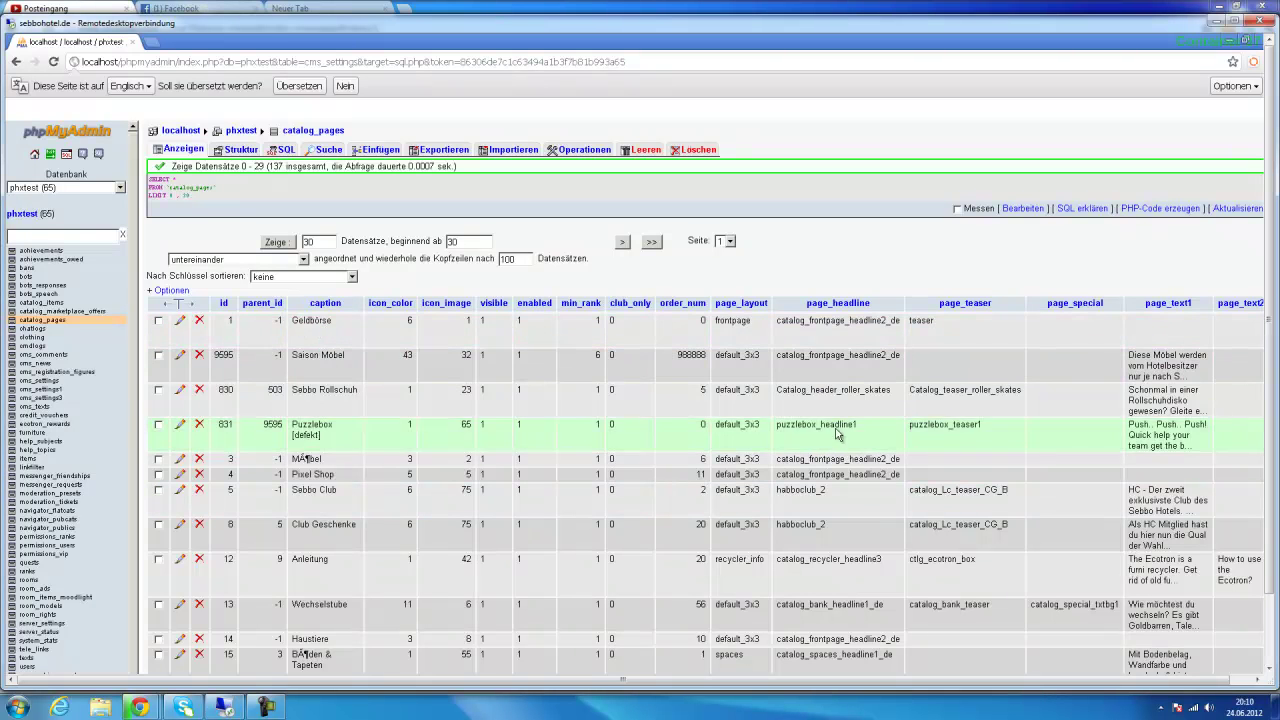
scroll(1052, 467, down, 1)
scroll(1052, 467, down, 3)
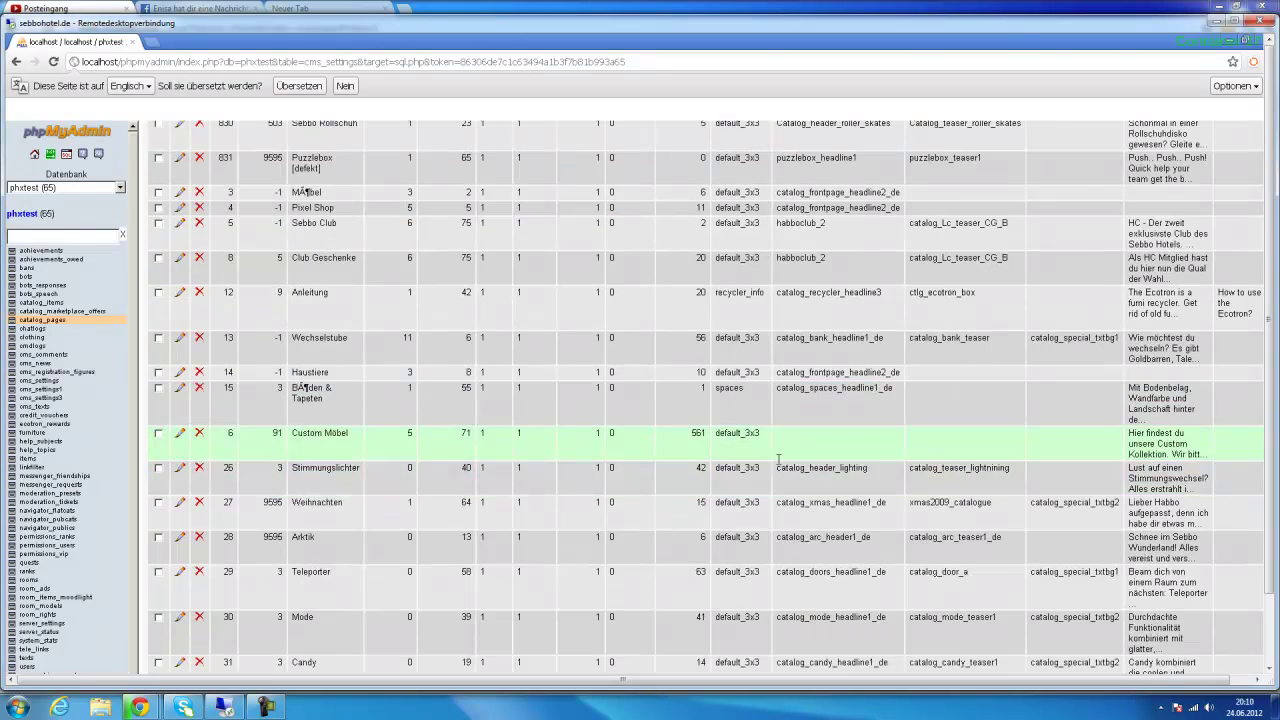
scroll(849, 471, up, 5)
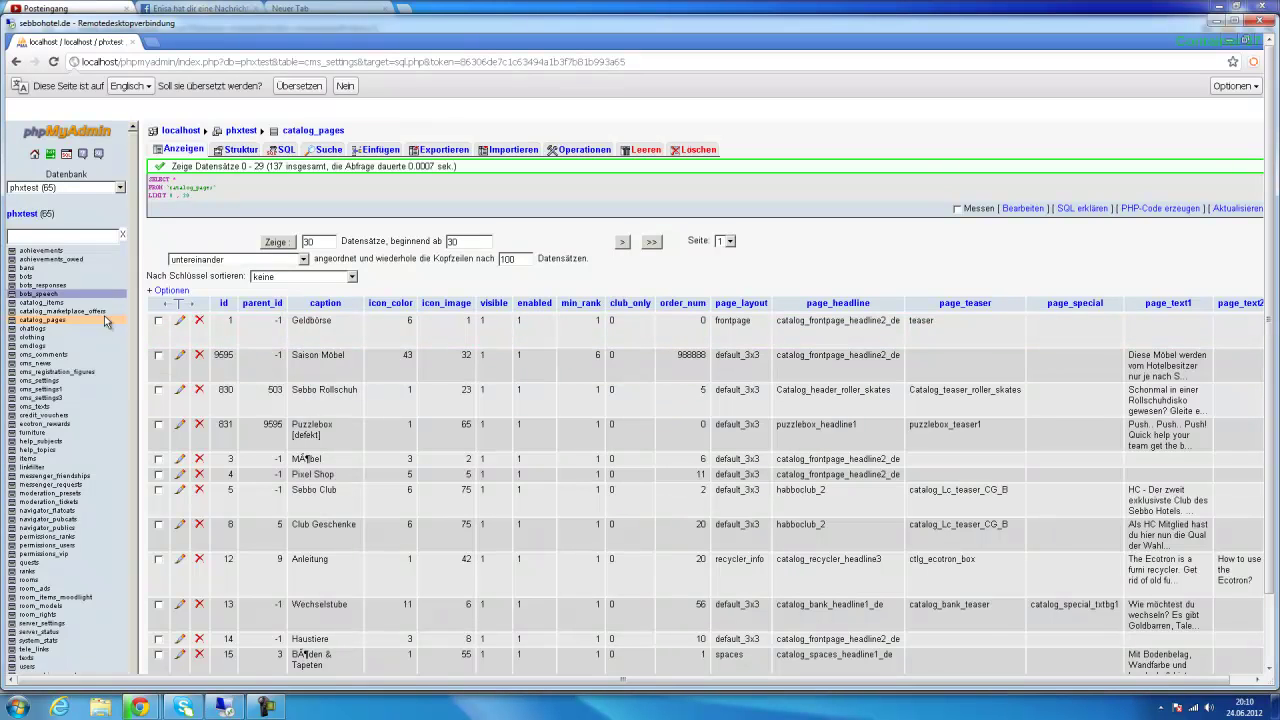
scroll(131, 370, down, 2)
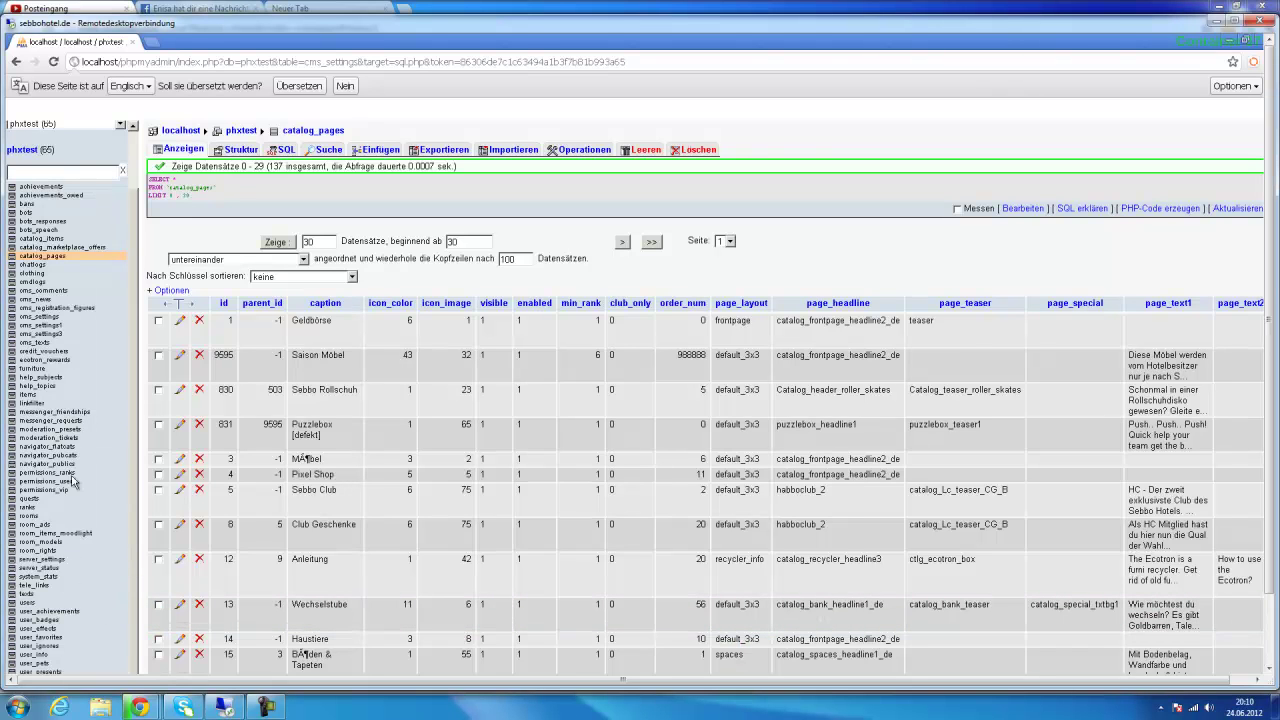
scroll(1270, 385, down, 5)
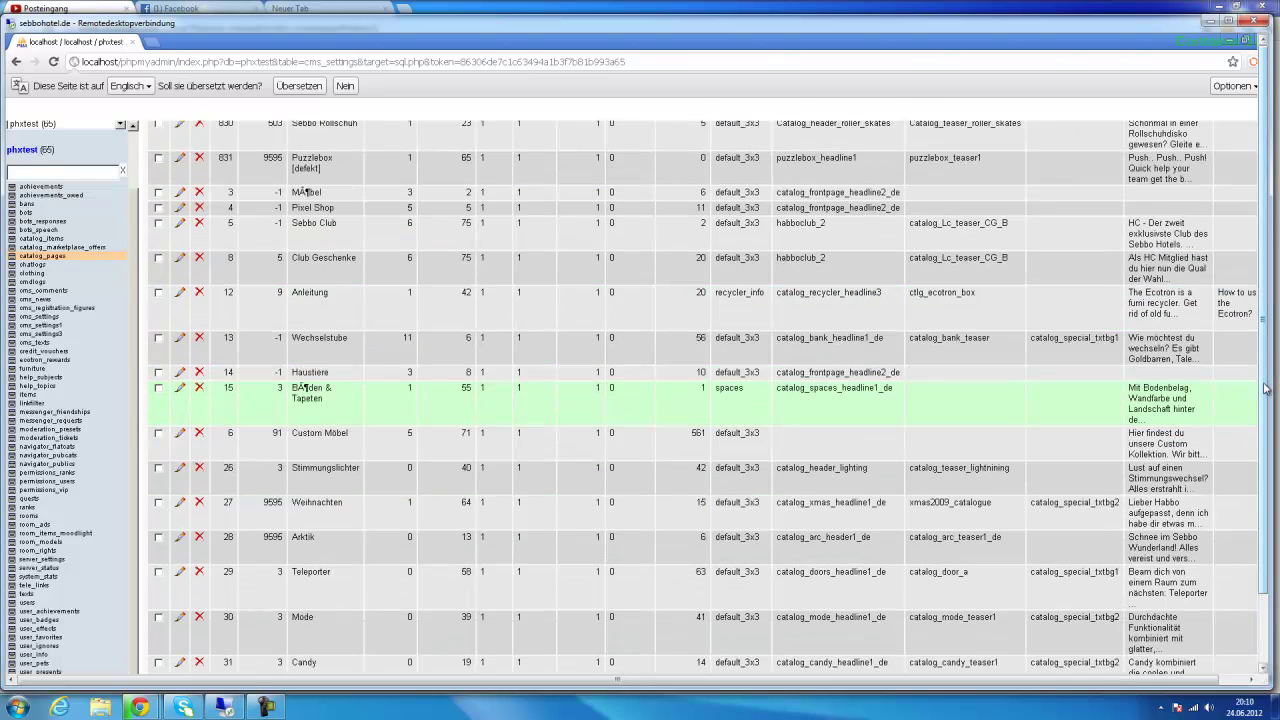
- Browse in the remote server's file explorer to C:\xampp\htdocs\retro and select the r63 folder
scroll(1270, 385, down, 2)
click(136, 660)
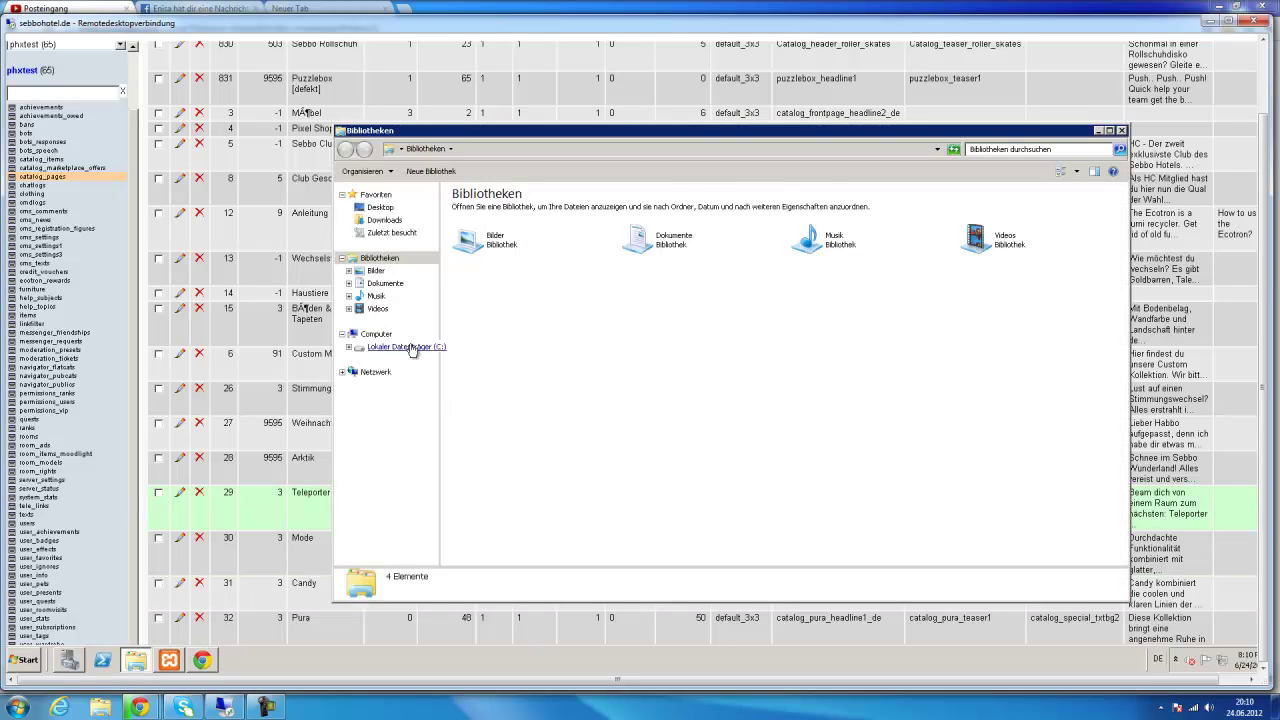
click(412, 346)
double_click(474, 341)
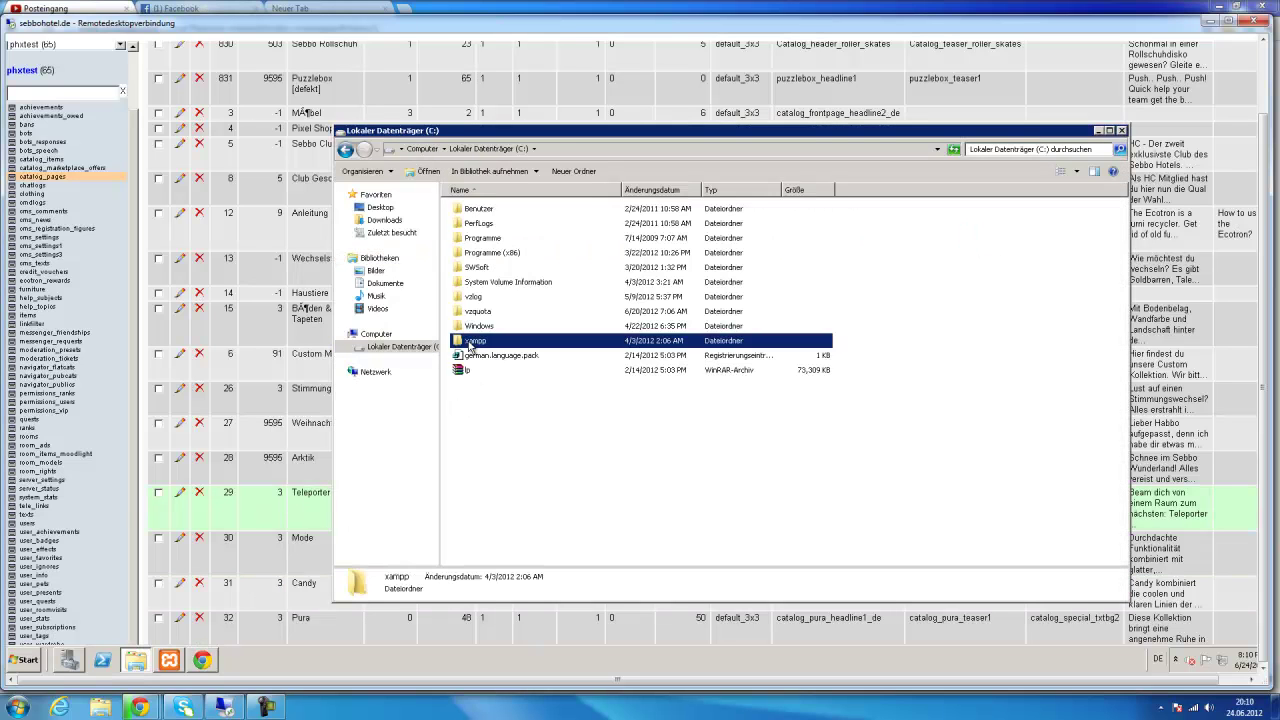
double_click(479, 282)
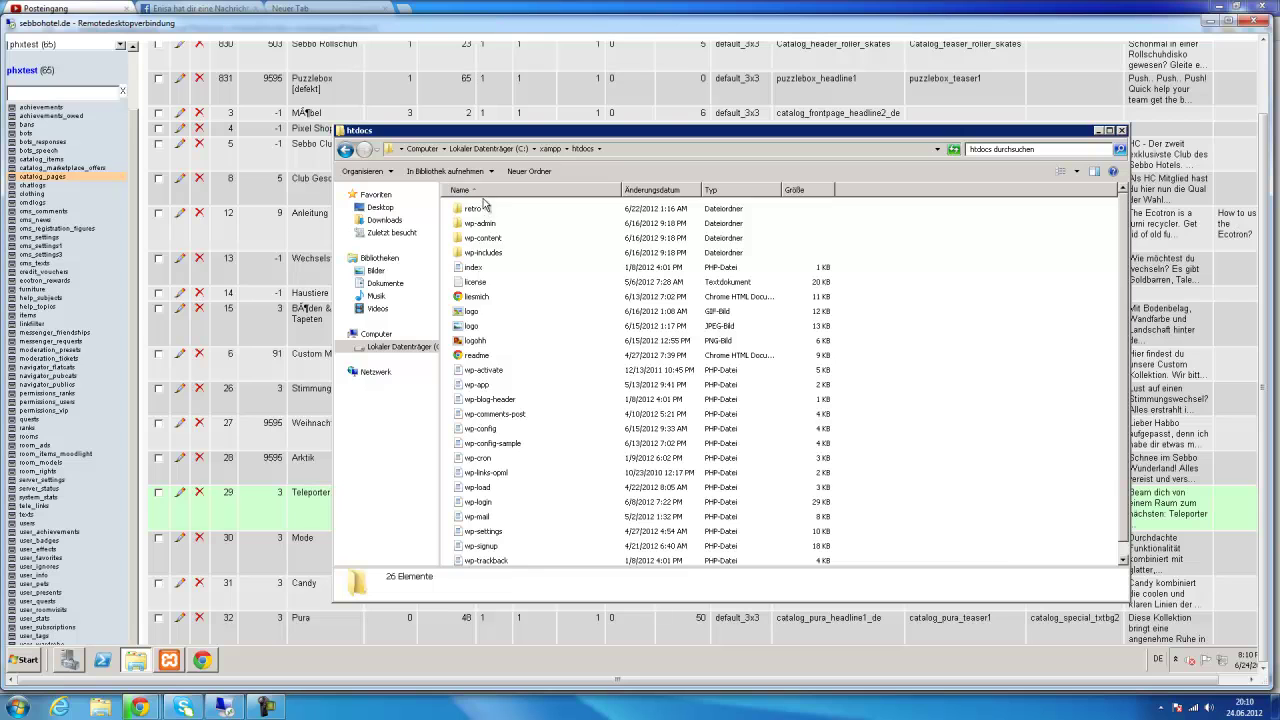
double_click(484, 206)
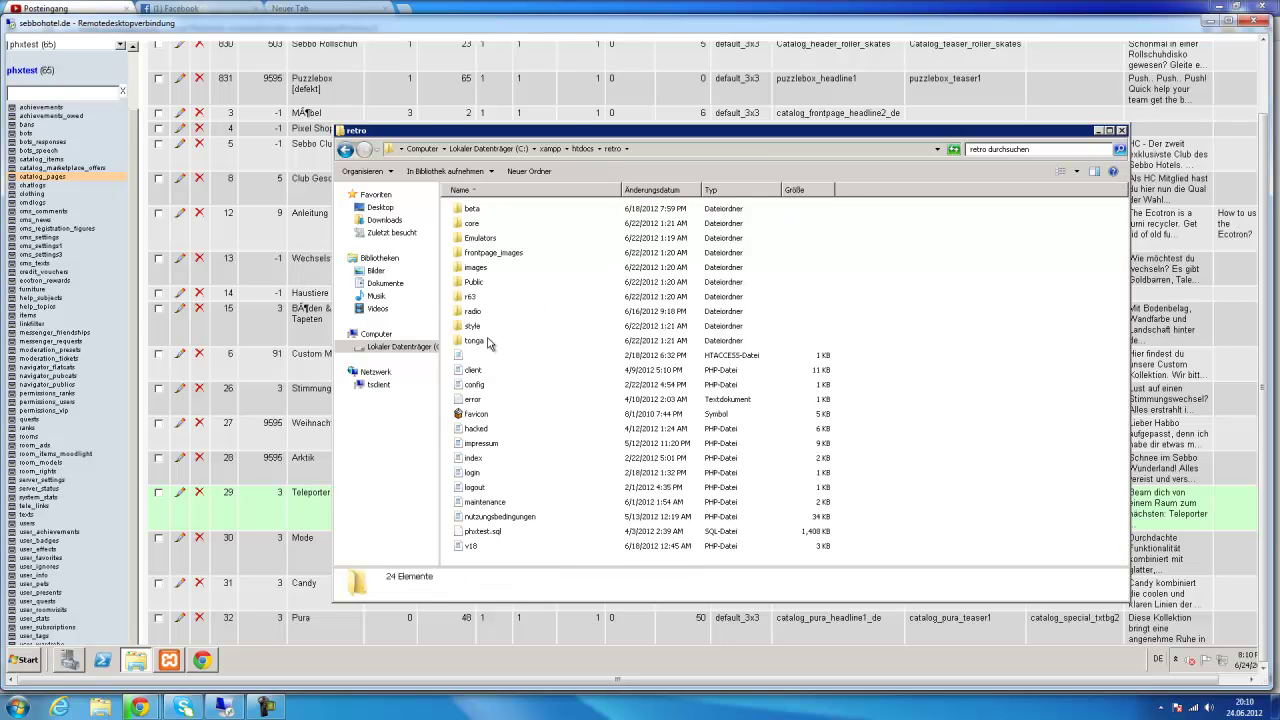
click(472, 300)
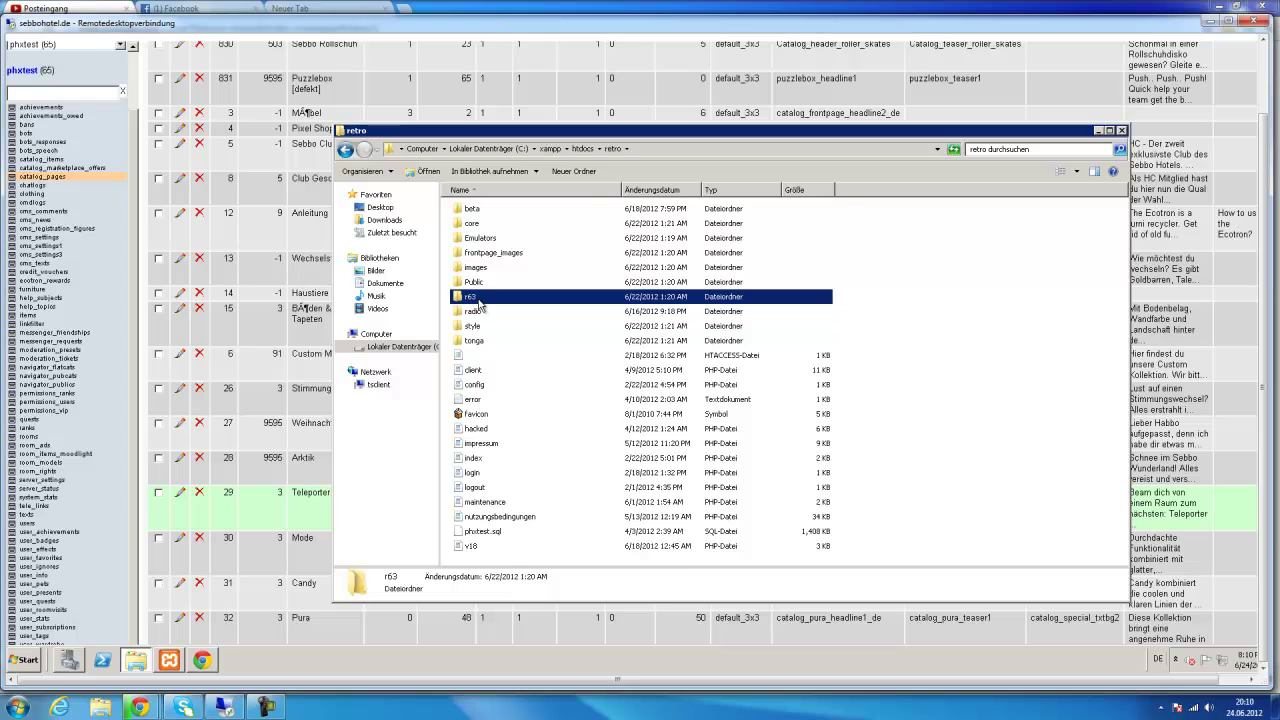
- Open the r63 folder and look through its SWF, XML and external text files
double_click(486, 300)
scroll(492, 298, down, 18)
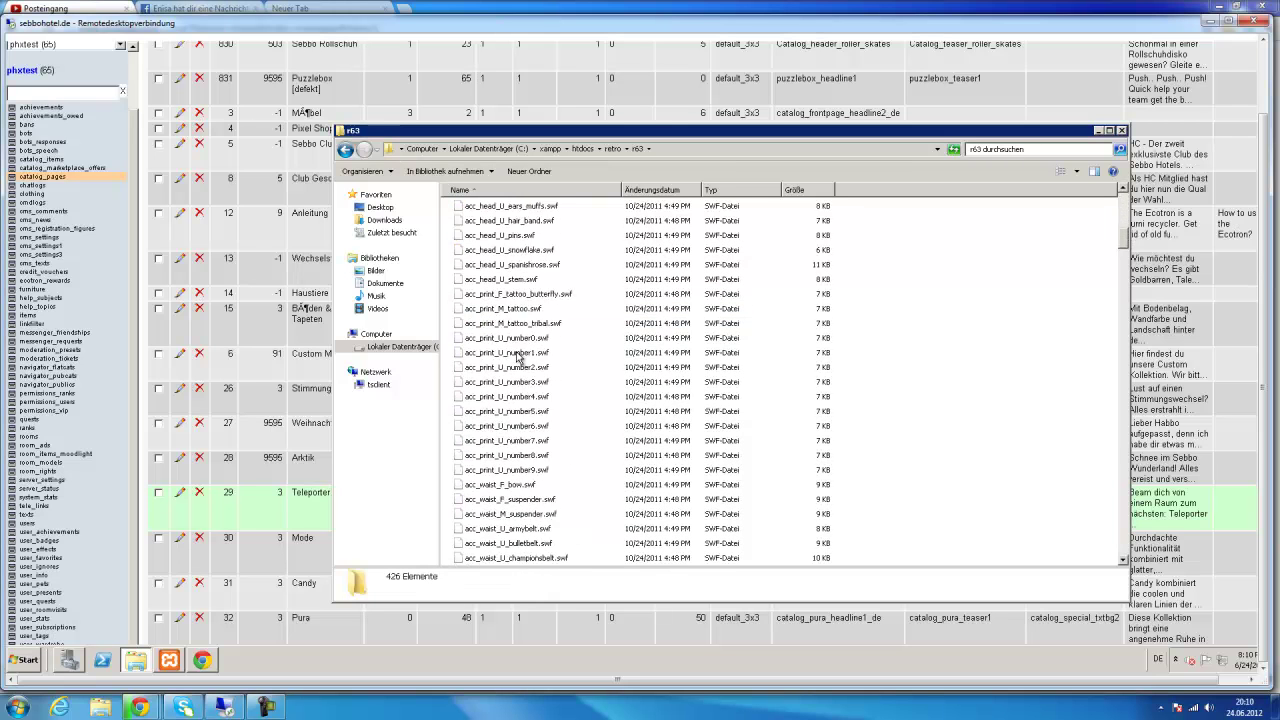
scroll(515, 360, down, 7)
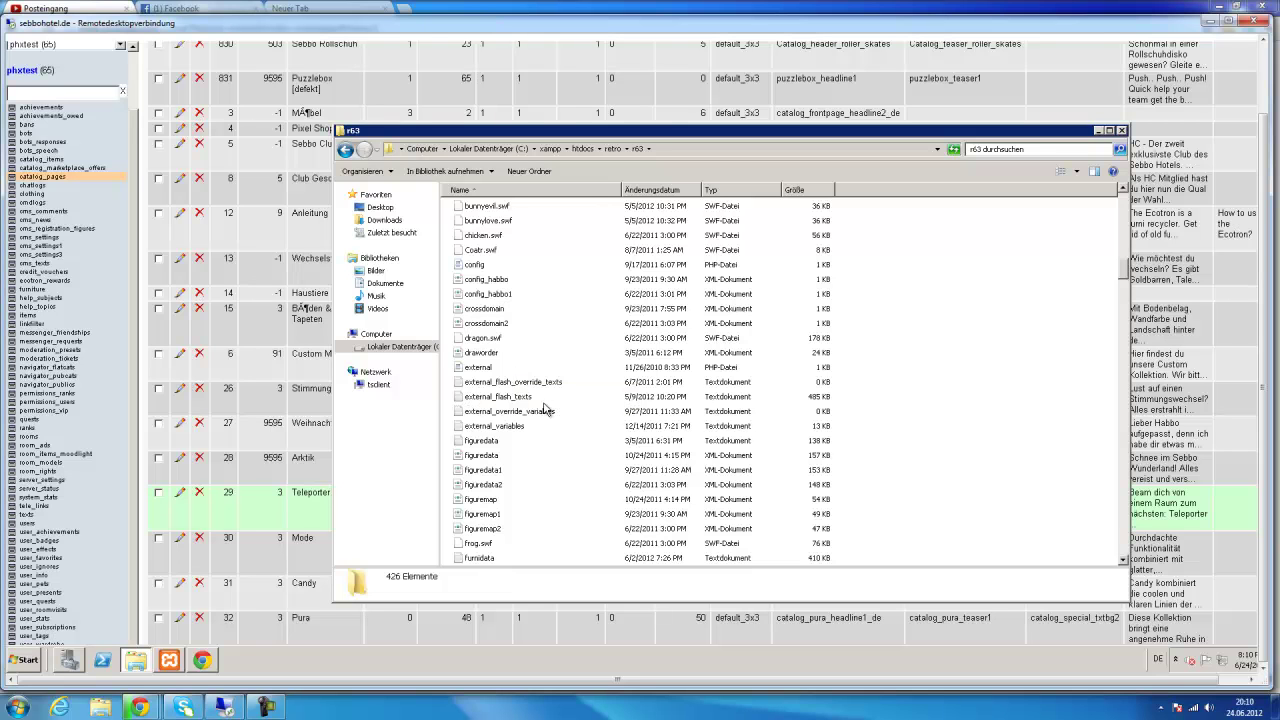
scroll(524, 432, down, 8)
scroll(524, 432, down, 10)
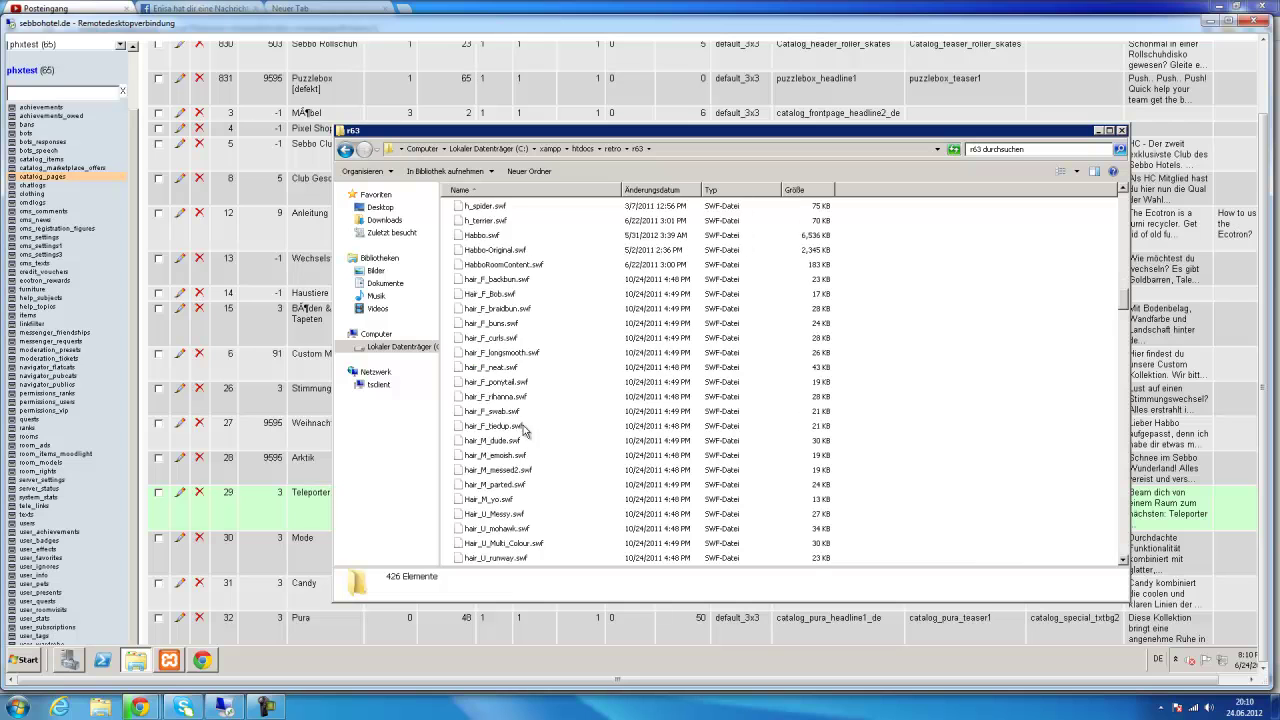
scroll(508, 432, down, 10)
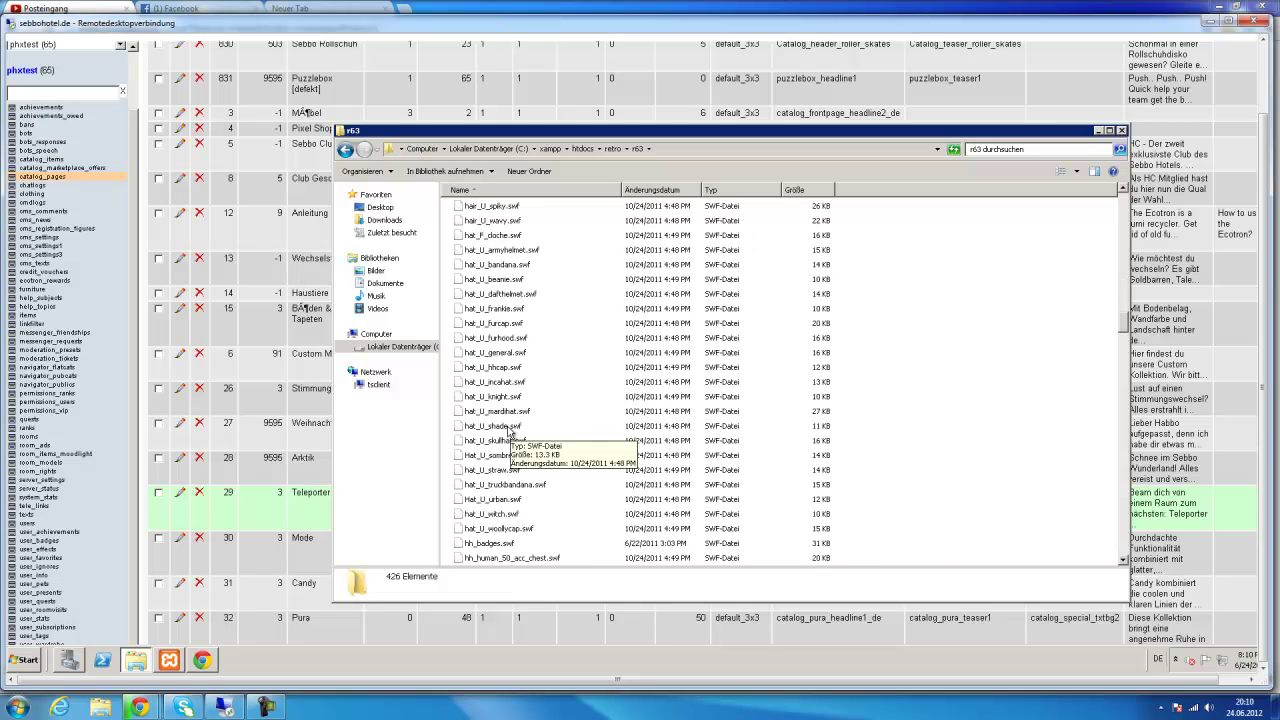
scroll(508, 432, down, 9)
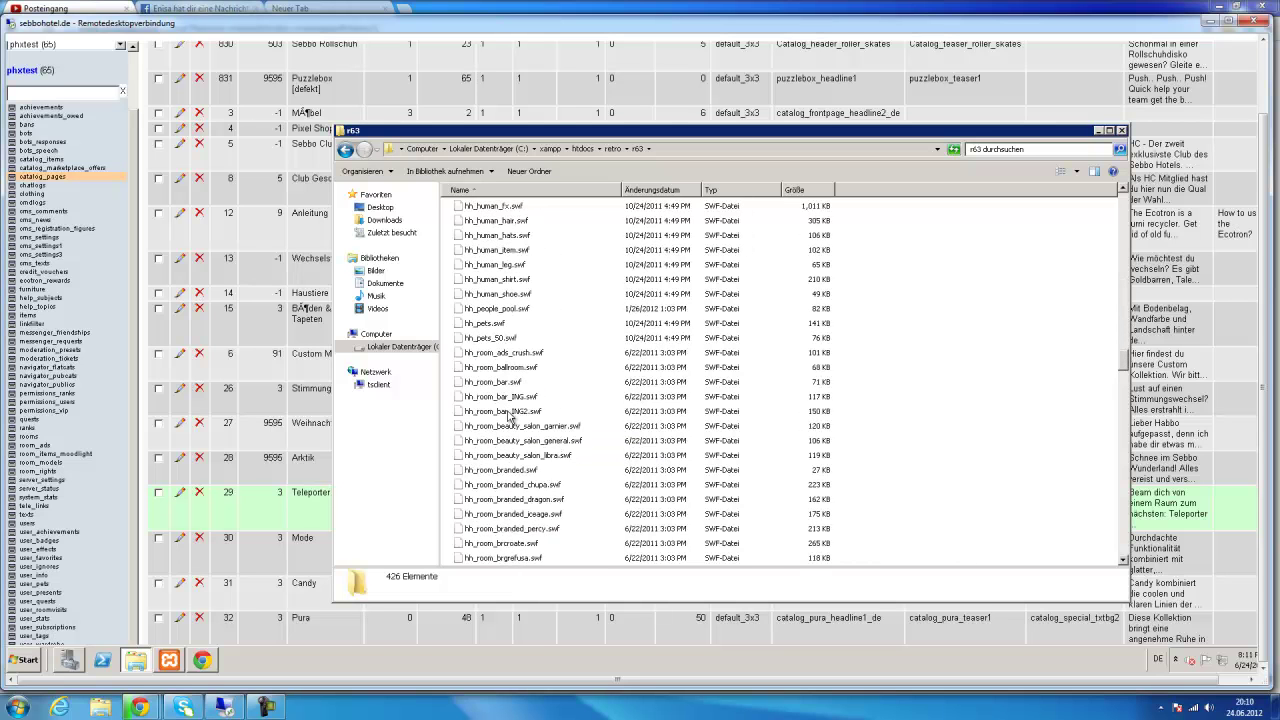
- Return to the retro folder, view its config PHP file and close it again
click(611, 148)
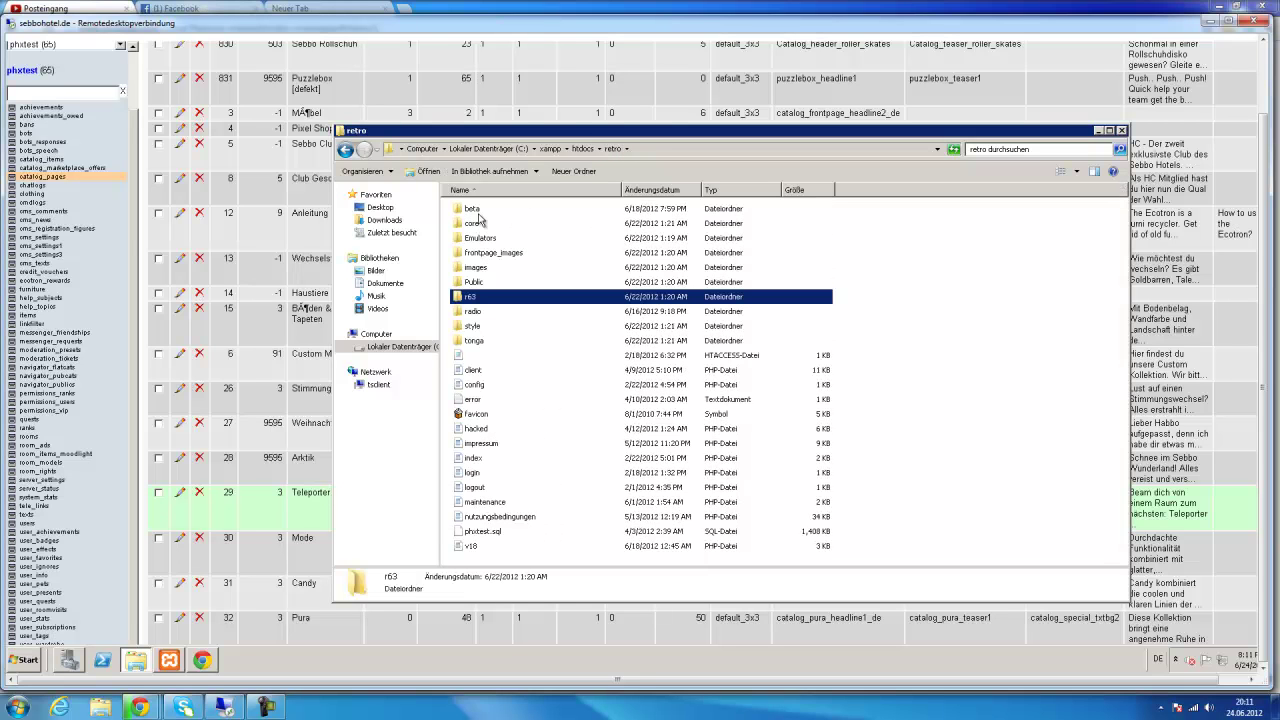
click(474, 223)
double_click(474, 384)
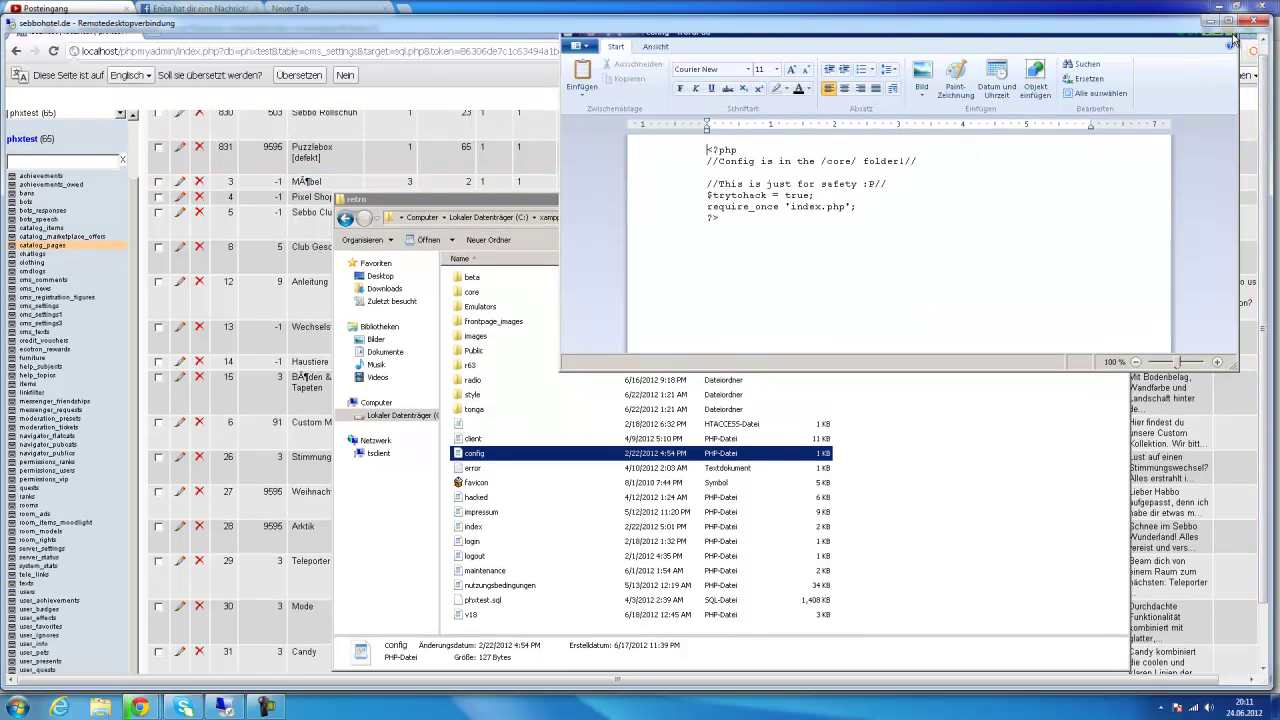
click(1232, 38)
- Open the config PHP file in the core folder and enter Sebbo as the $sitename value
double_click(472, 291)
click(481, 293)
double_click(481, 293)
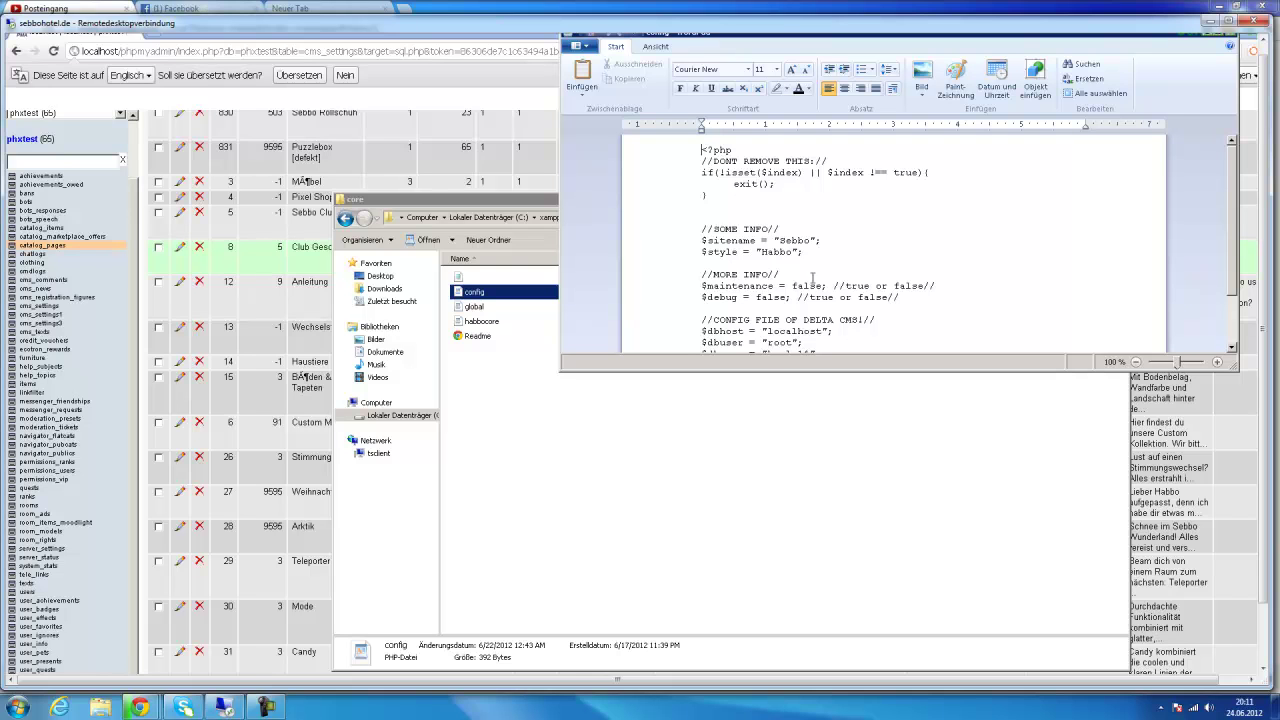
double_click(787, 240)
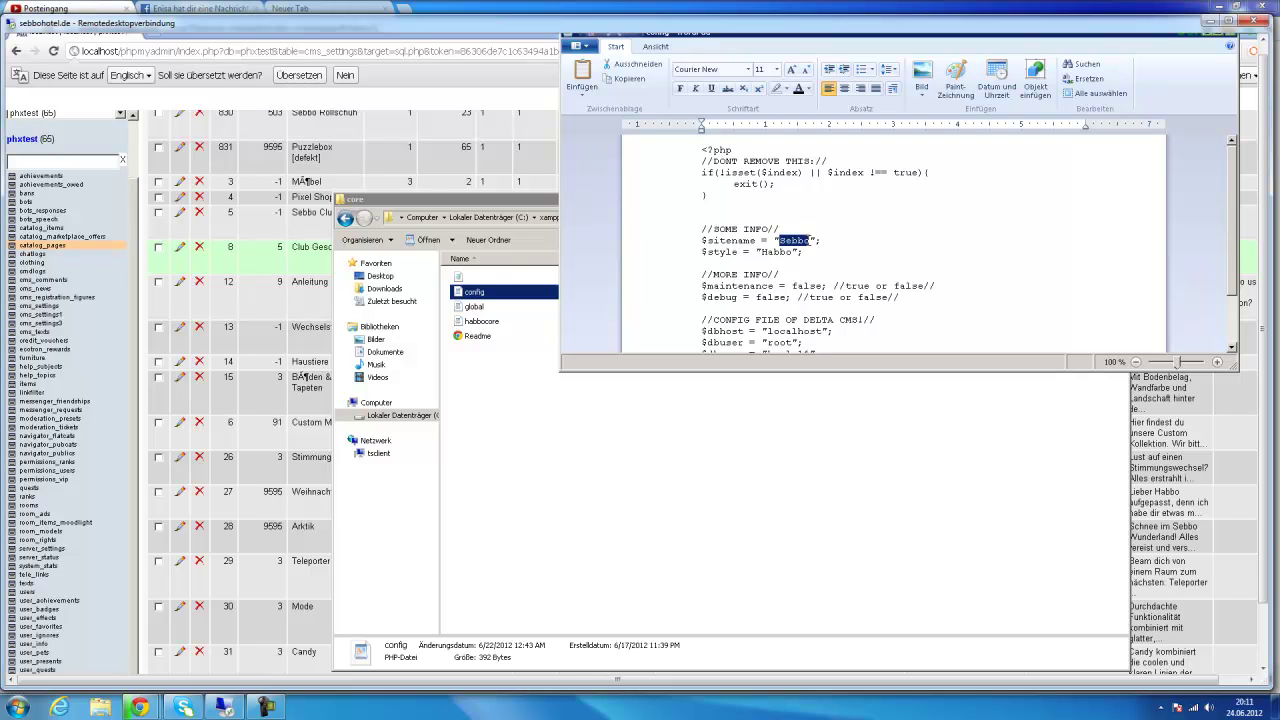
text(Sebbo)
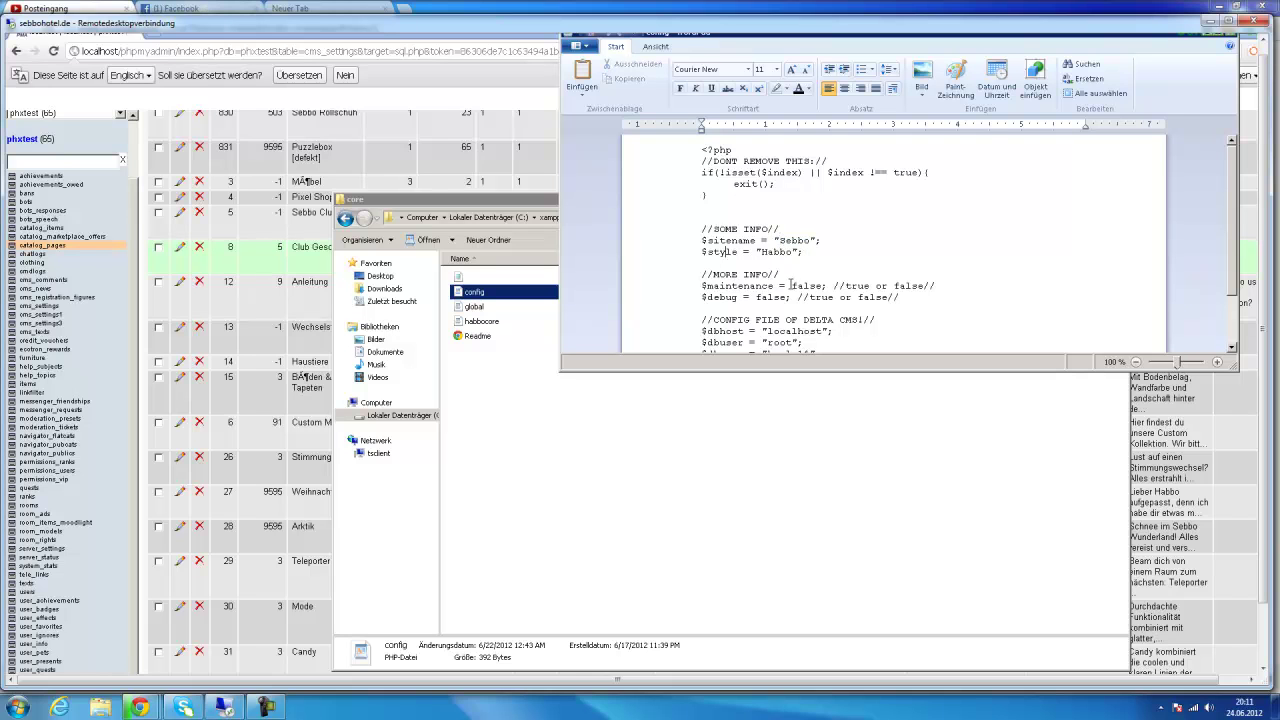
- Set $maintenance to true in the core config file, then close the file and save the changes
drag(791, 286, 824, 286)
text(true)
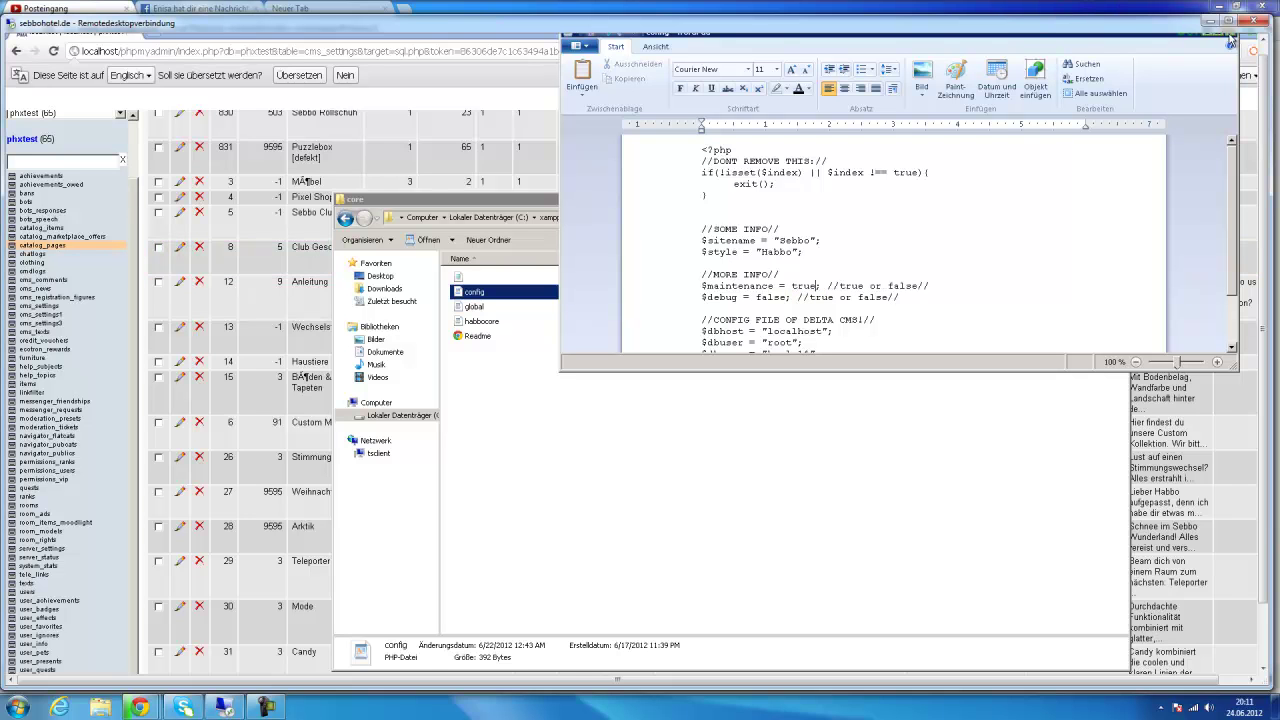
drag(1263, 250, 1262, 60)
click(1231, 42)
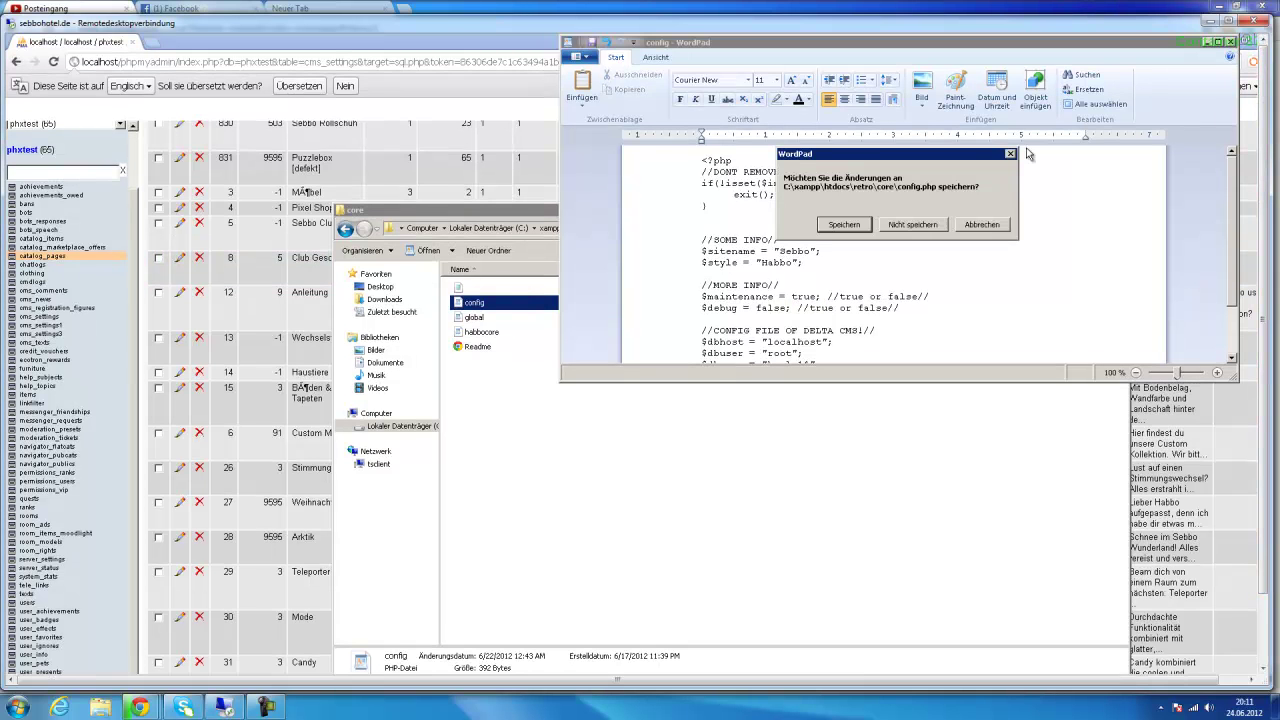
click(843, 225)
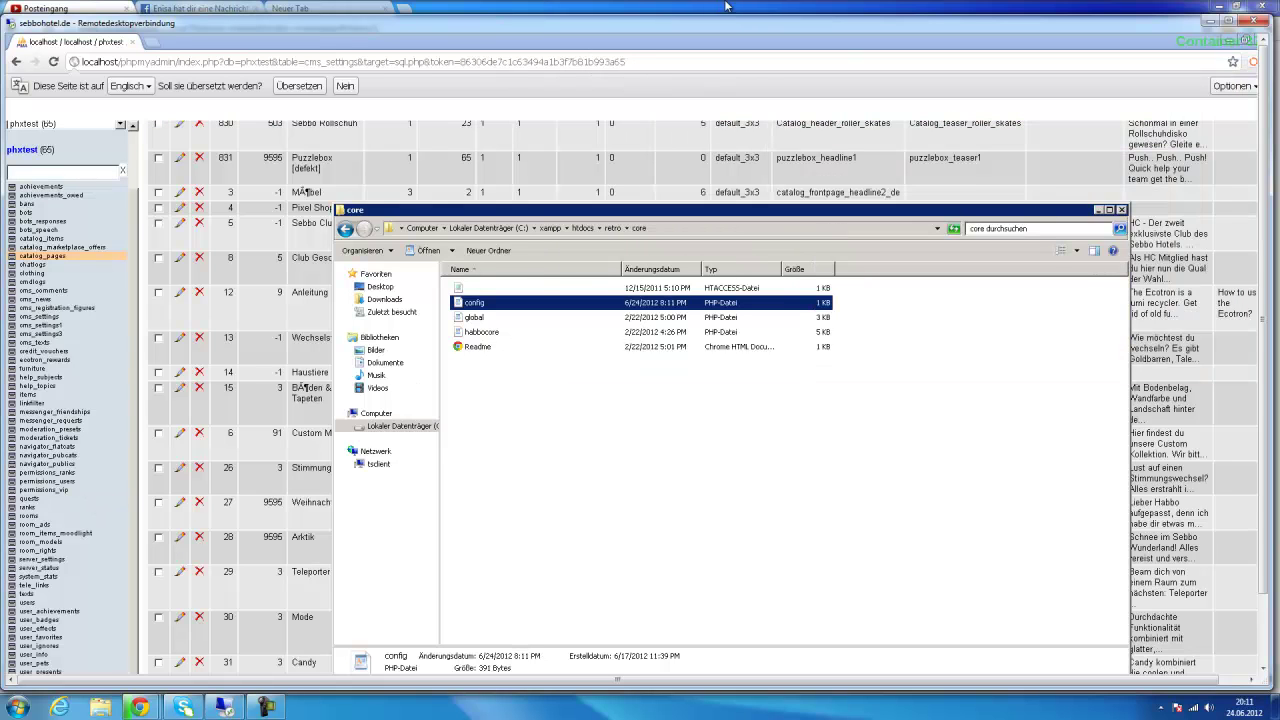
- Disconnect the remote desktop session and go to the YouTube home page in the local browser
click(1254, 20)
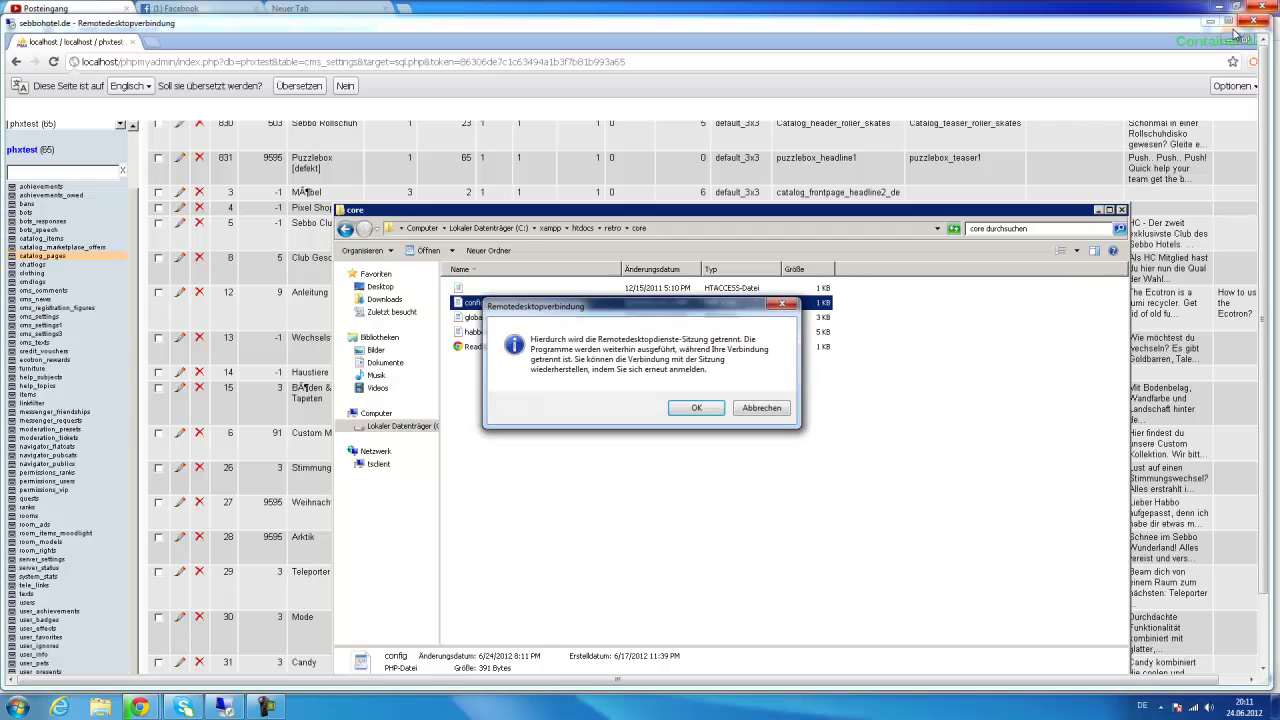
click(694, 407)
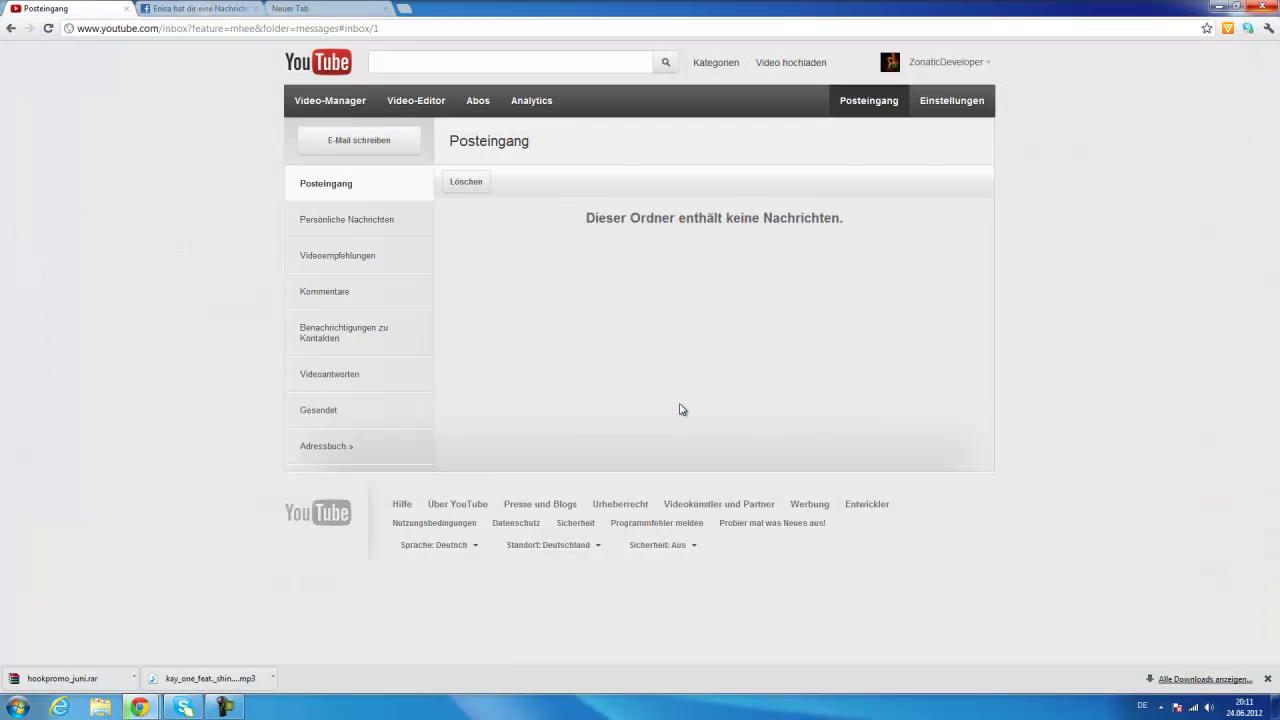
click(289, 62)
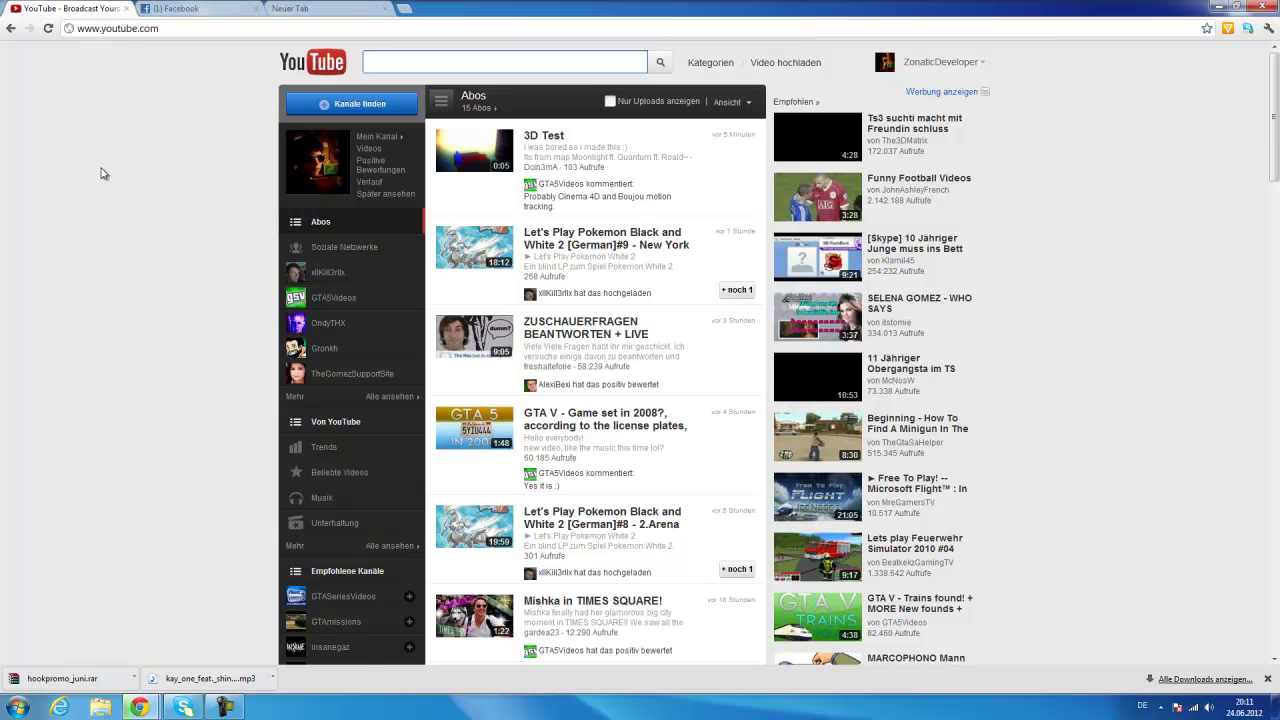
click(212, 8)
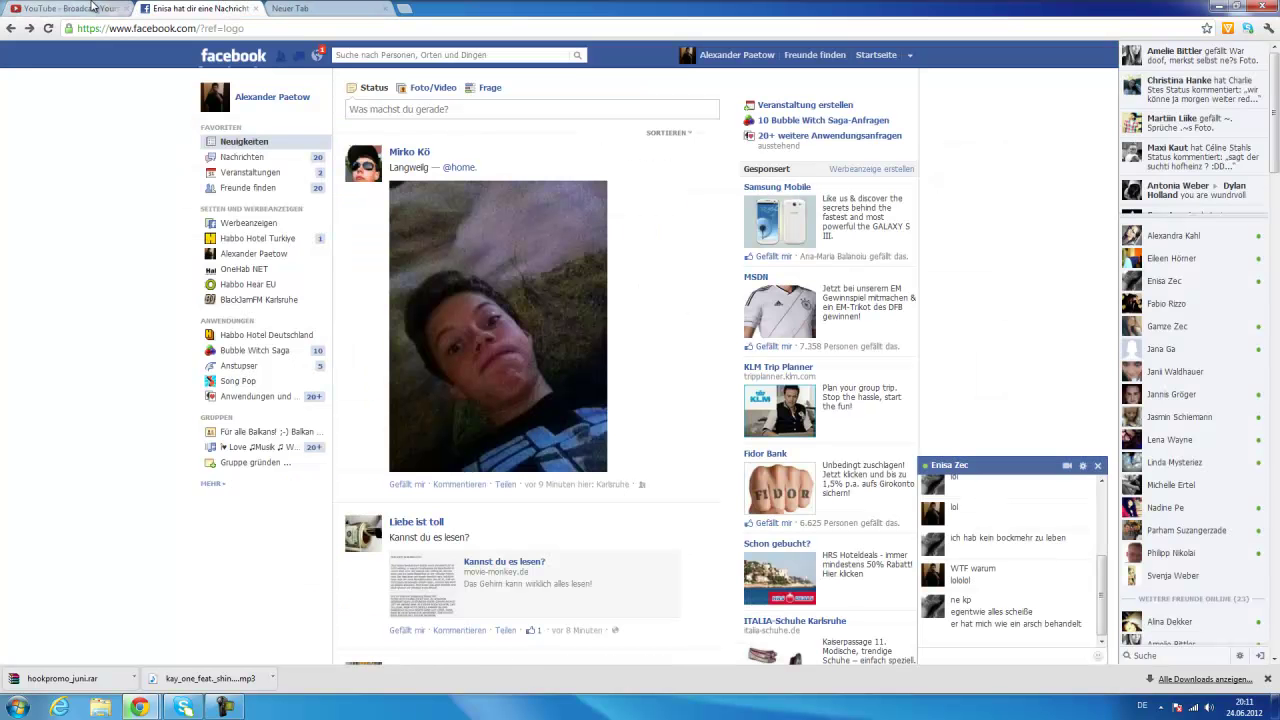
key(ctrl+shift+Tab)
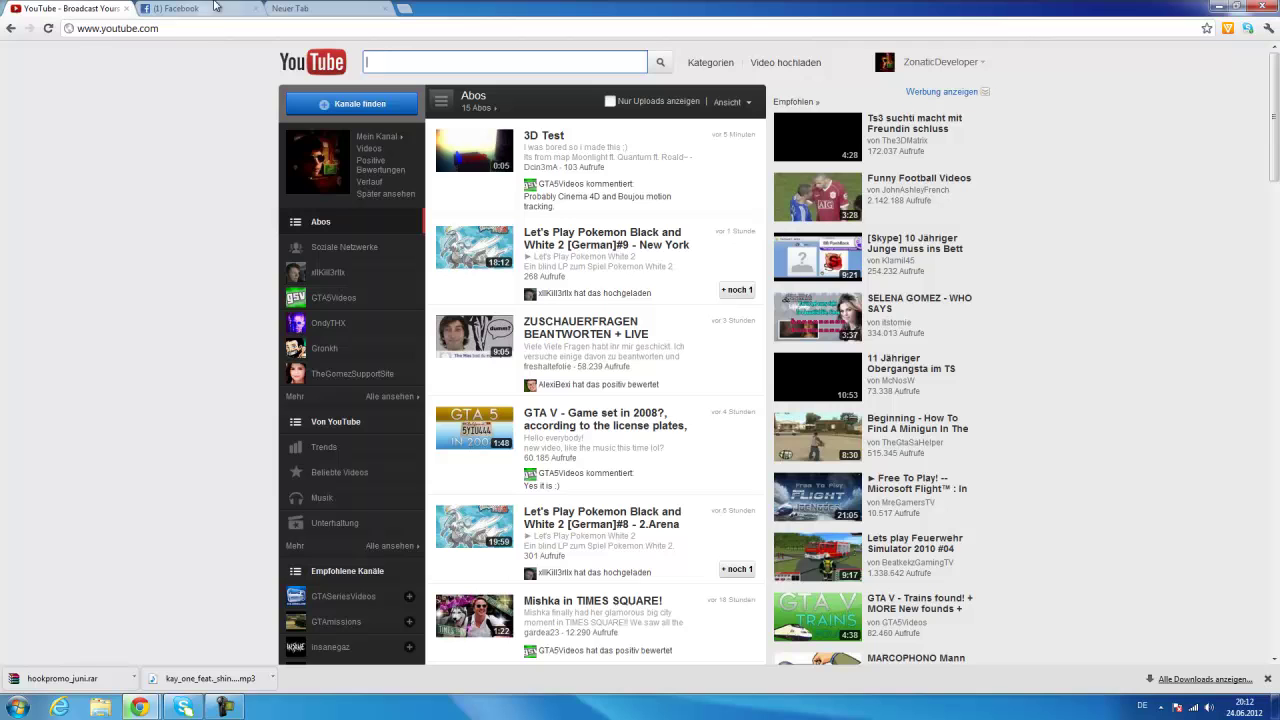
click(225, 707)
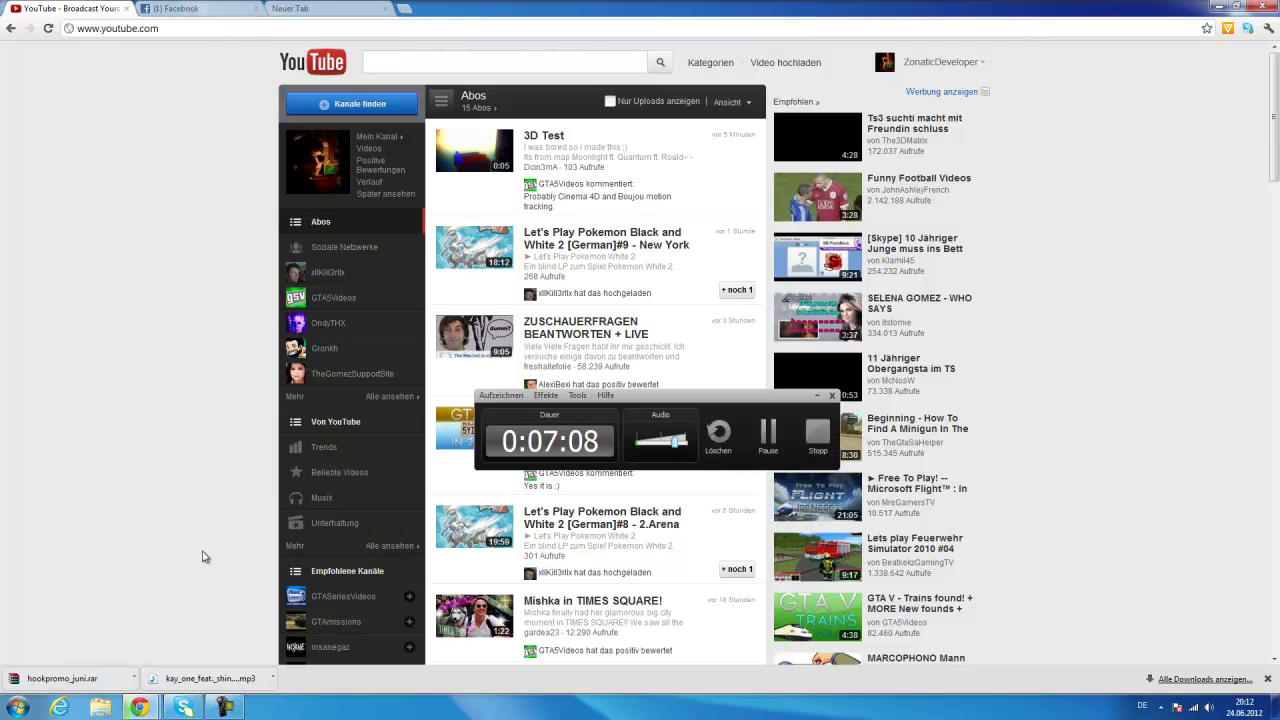
click(965, 385)
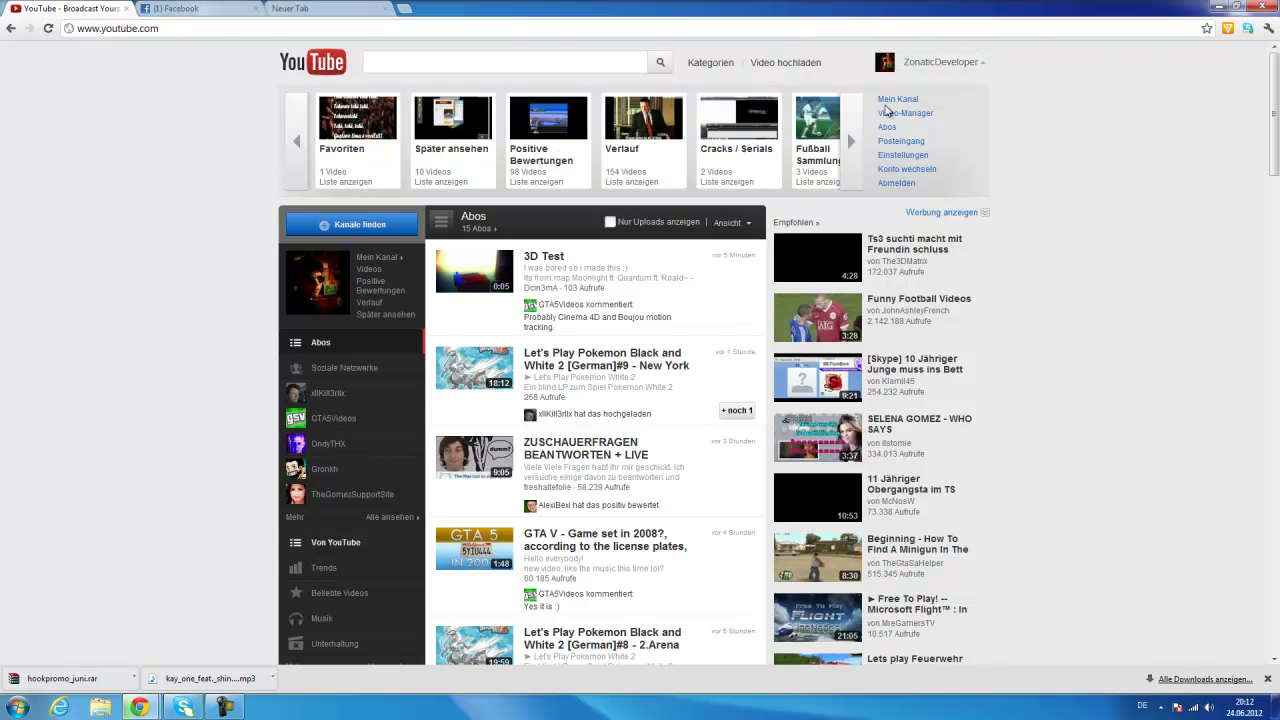
- Open the signed-in account's own YouTube channel and look through its uploaded videos
click(888, 101)
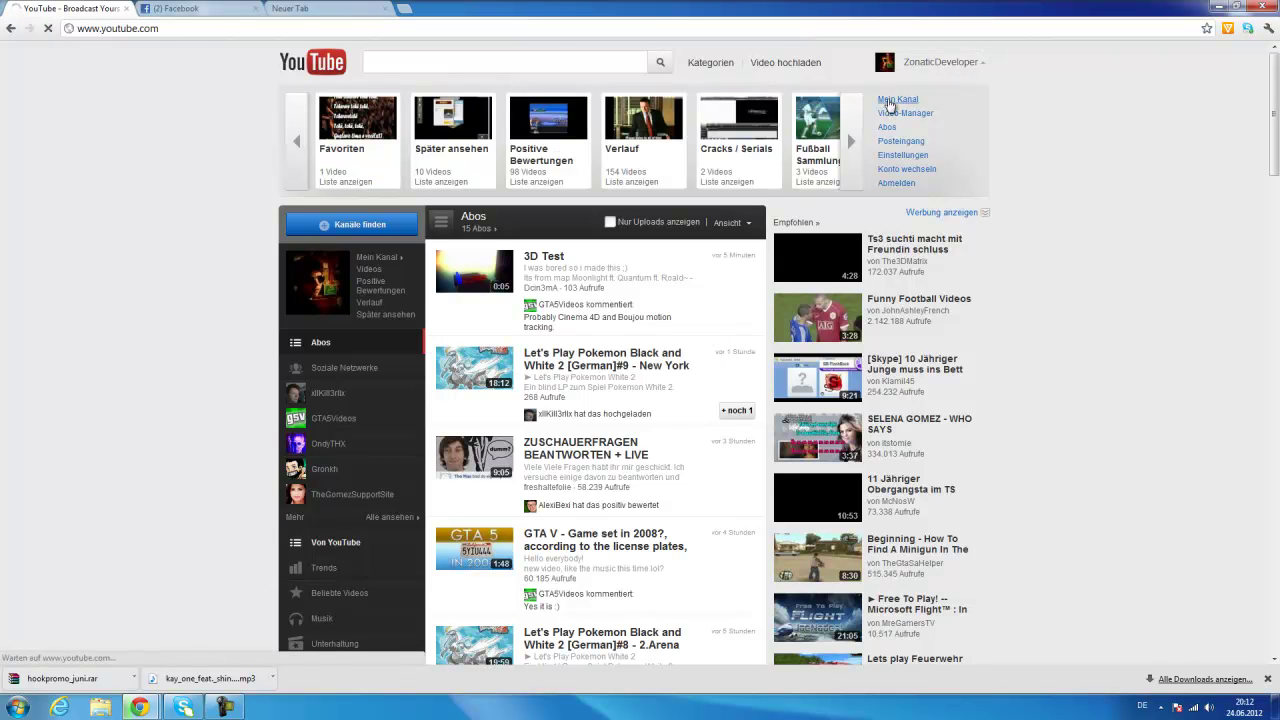
scroll(780, 316, down, 3)
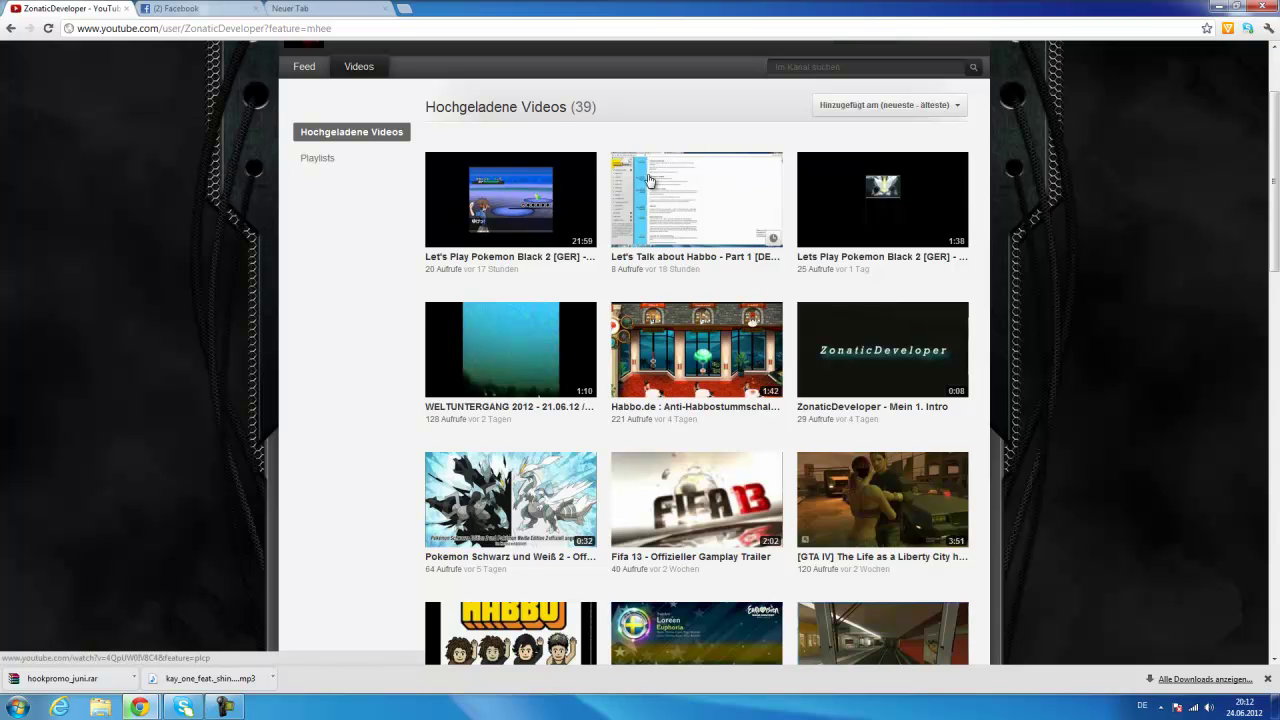
scroll(507, 217, down, 3)
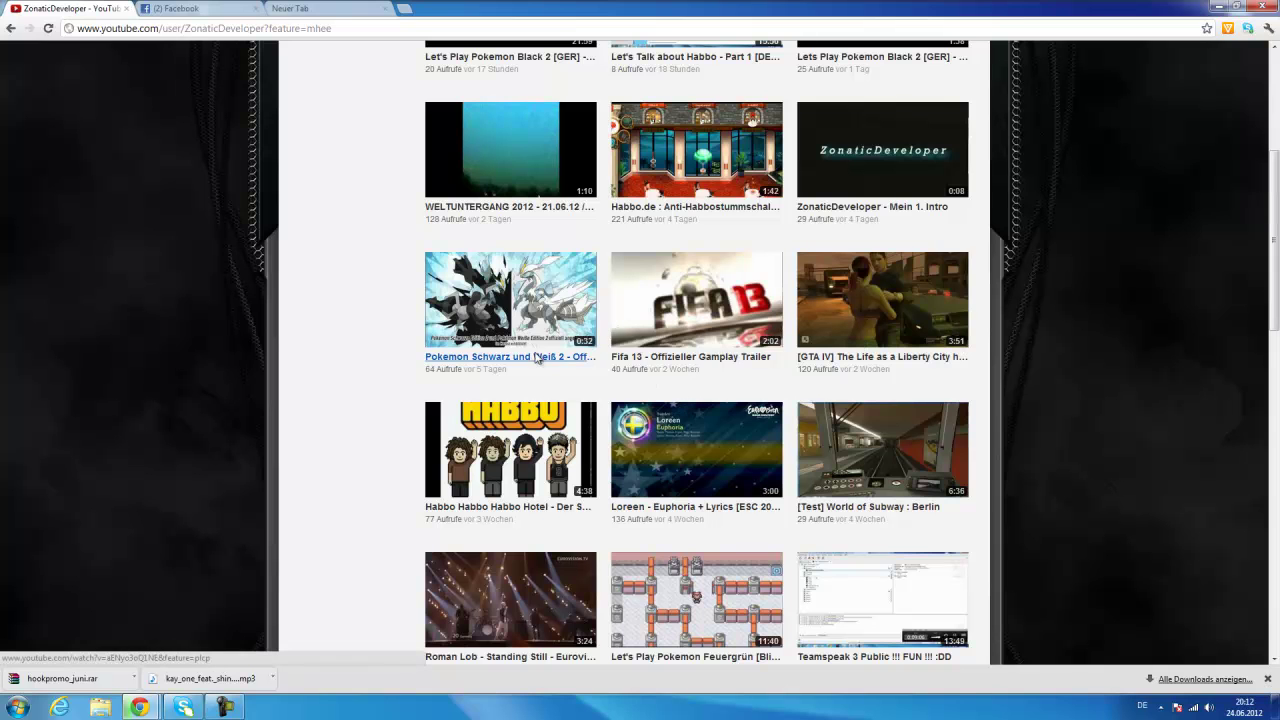
scroll(620, 356, up, 1)
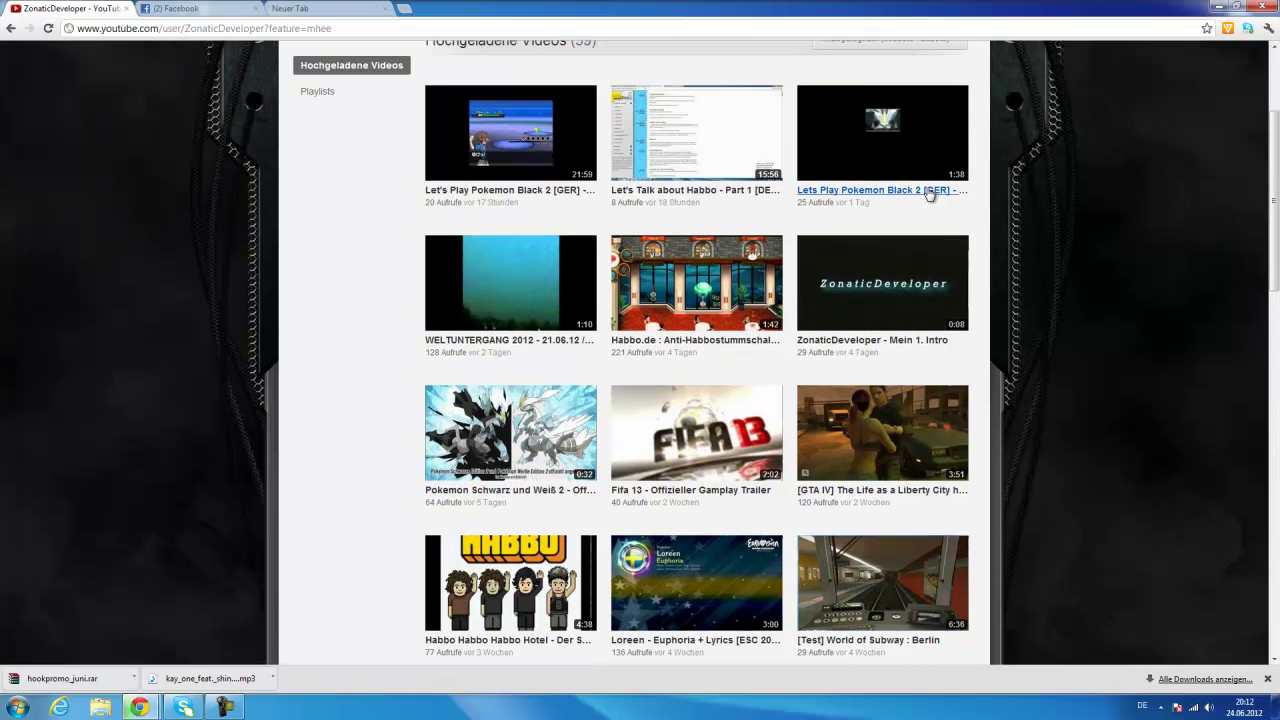
scroll(752, 415, down, 6)
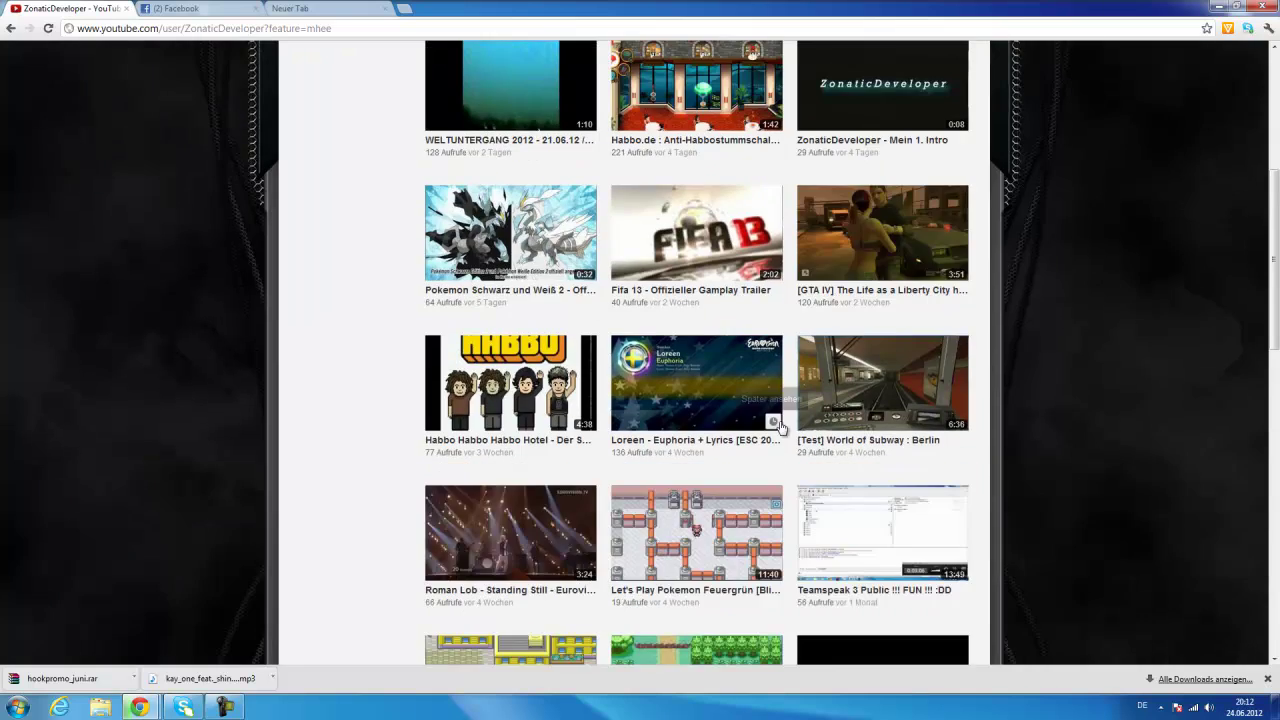
scroll(744, 445, down, 2)
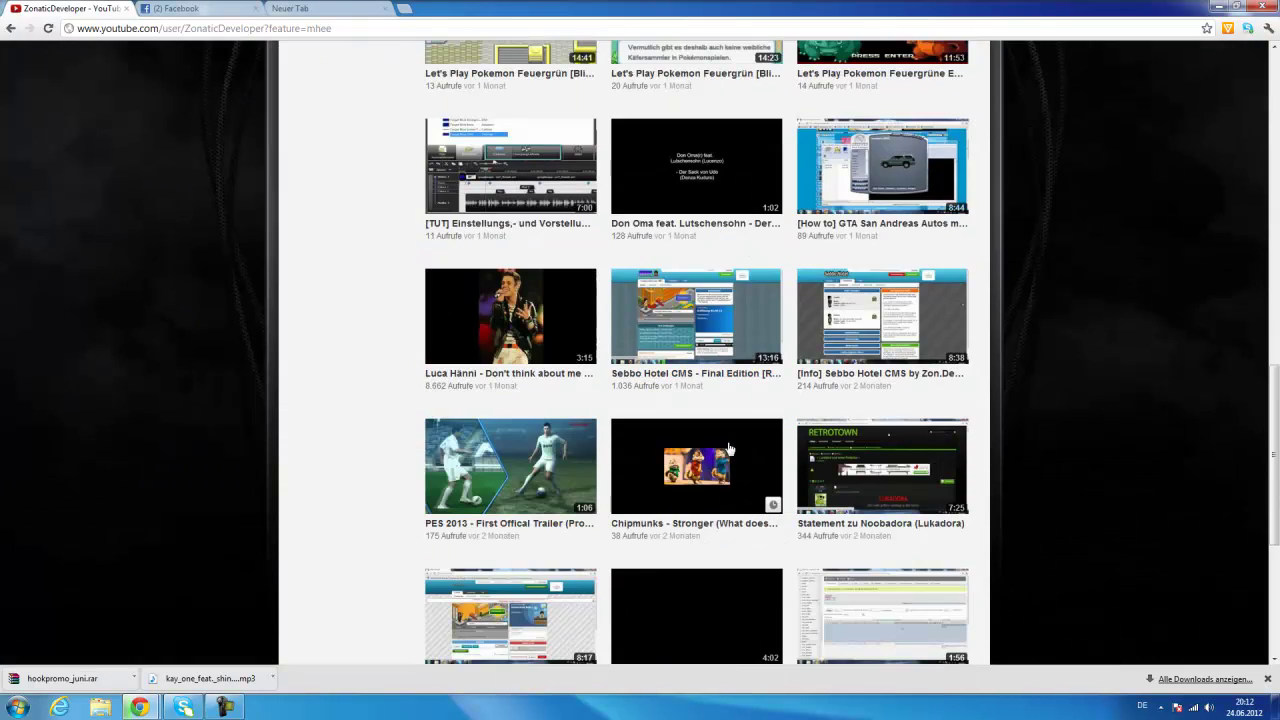
scroll(716, 449, down, 3)
scroll(716, 449, up, 3)
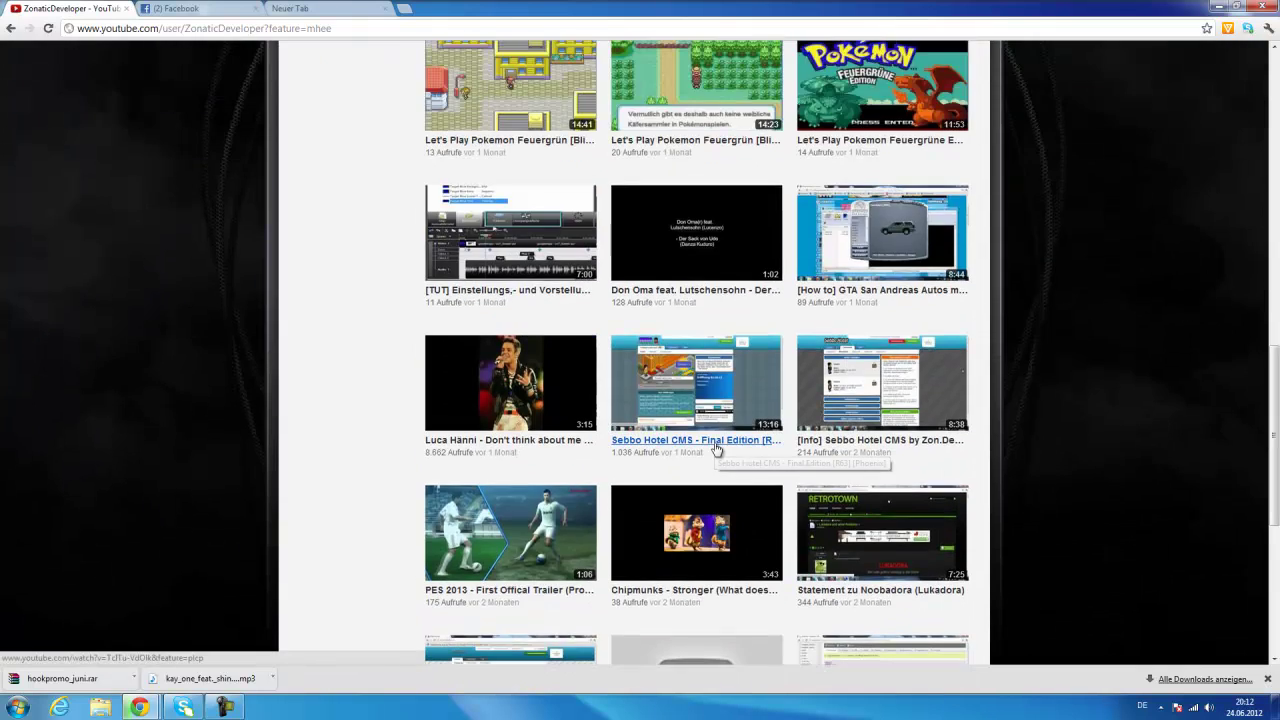
scroll(715, 450, down, 1)
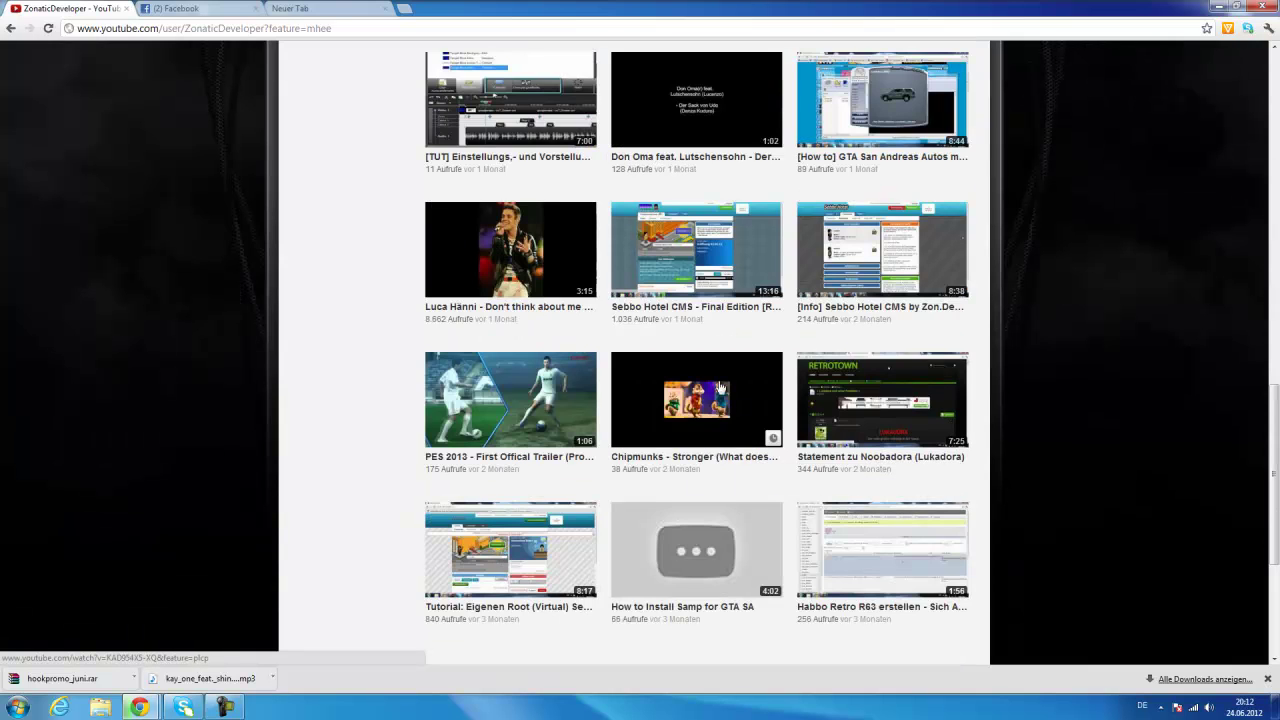
scroll(668, 422, up, 4)
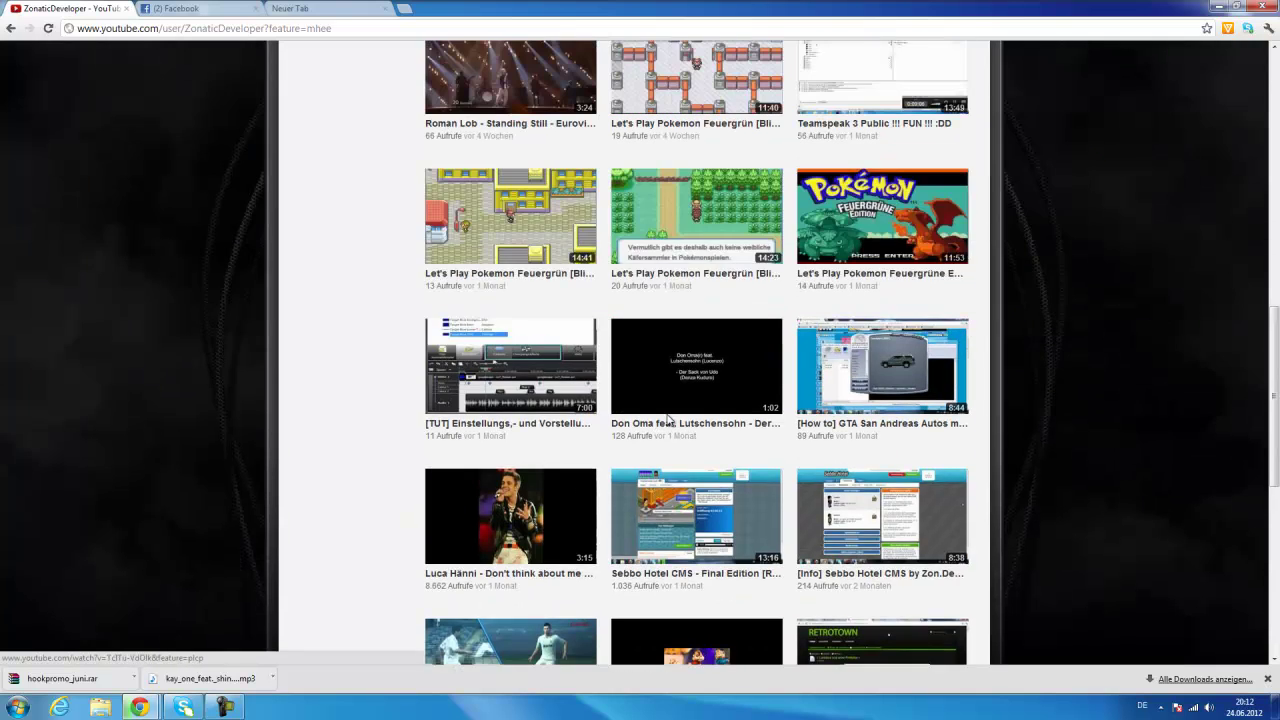
scroll(661, 423, up, 3)
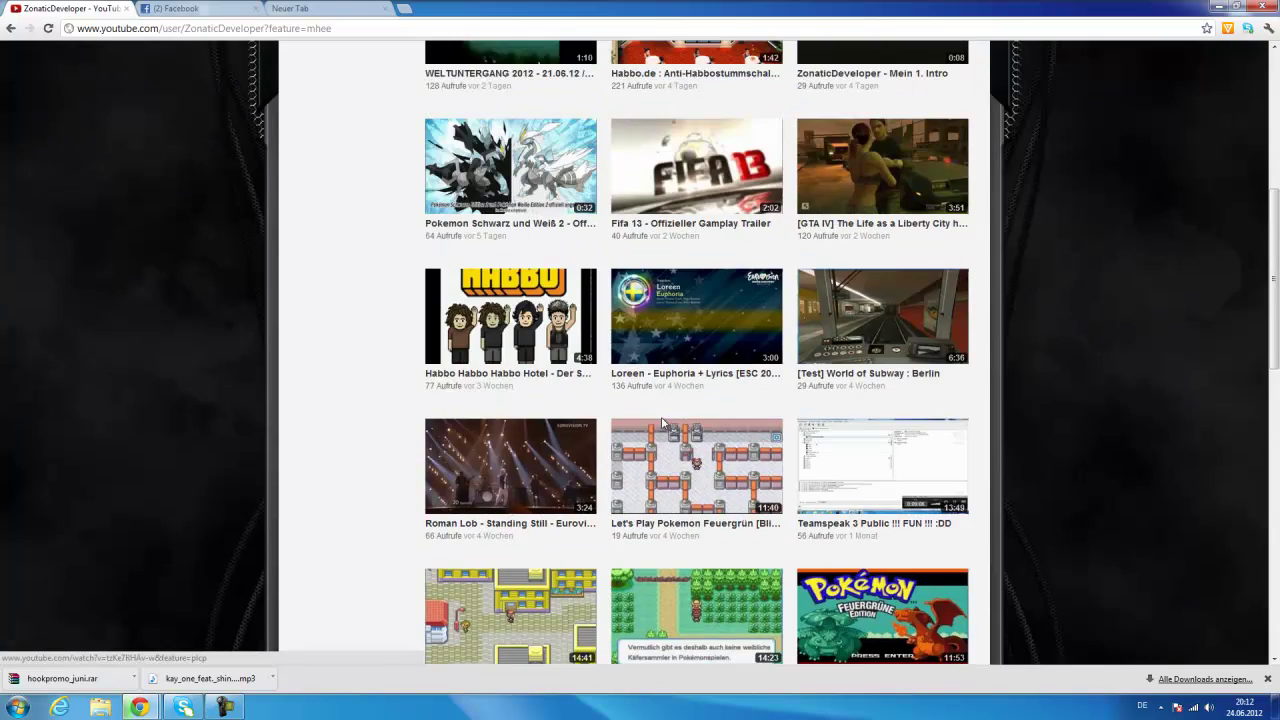
scroll(654, 420, up, 1)
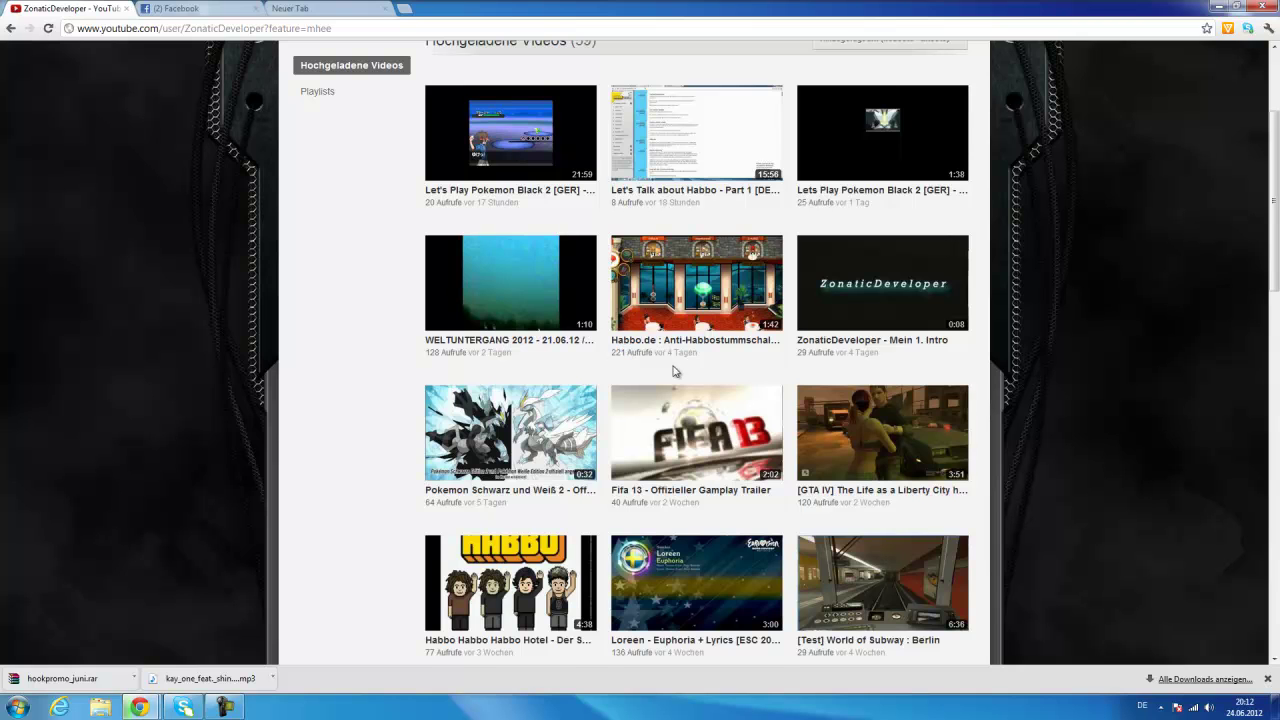
scroll(673, 371, up, 2)
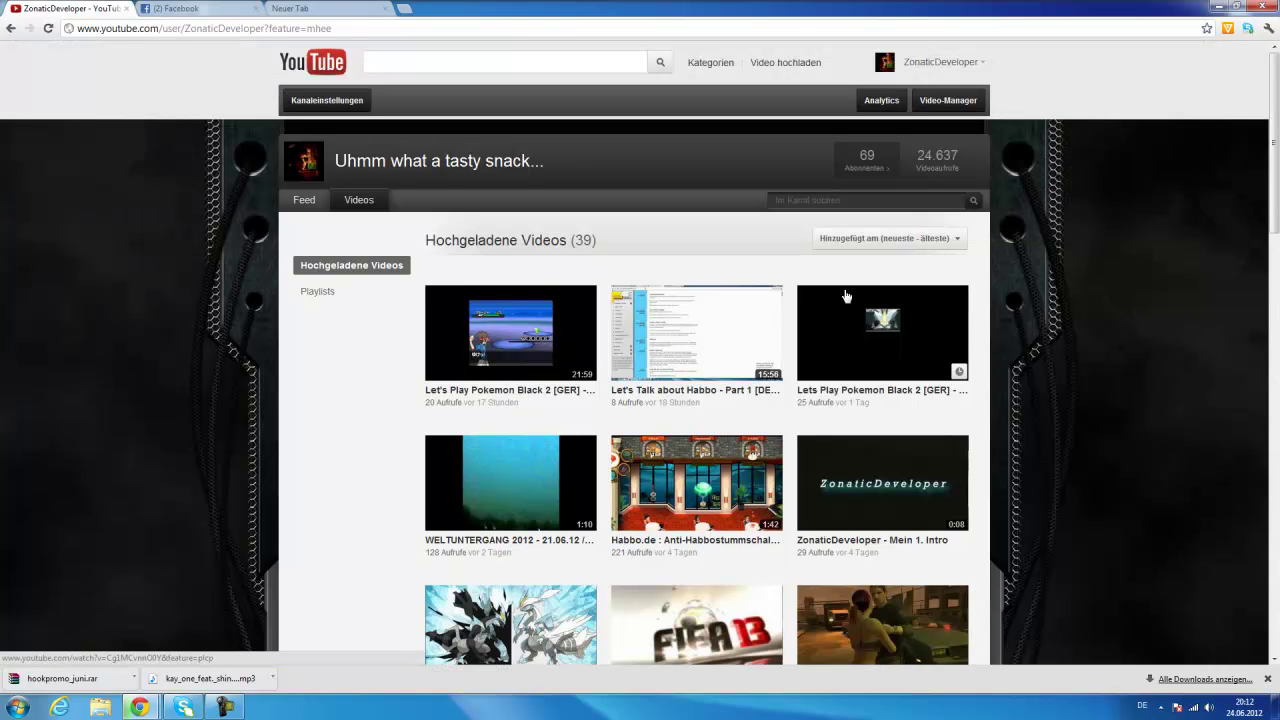
- Open the channel's subscriber list and go to its second page
click(867, 164)
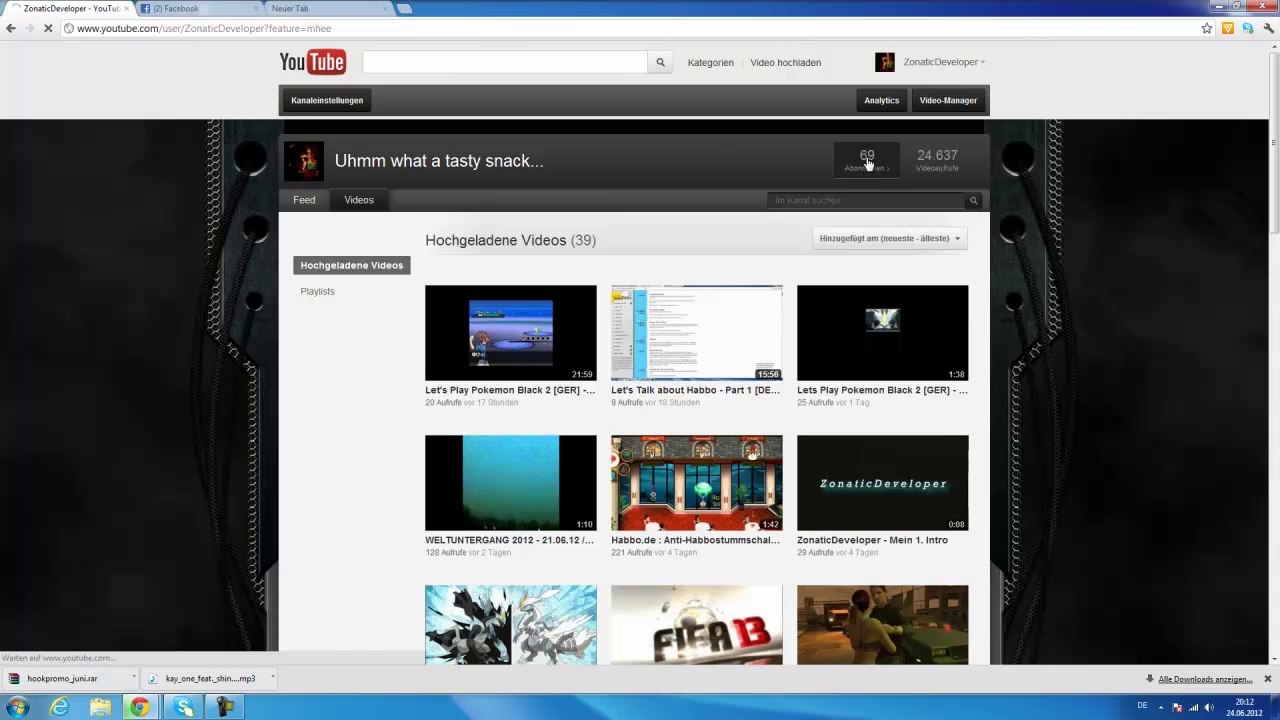
scroll(626, 340, down, 5)
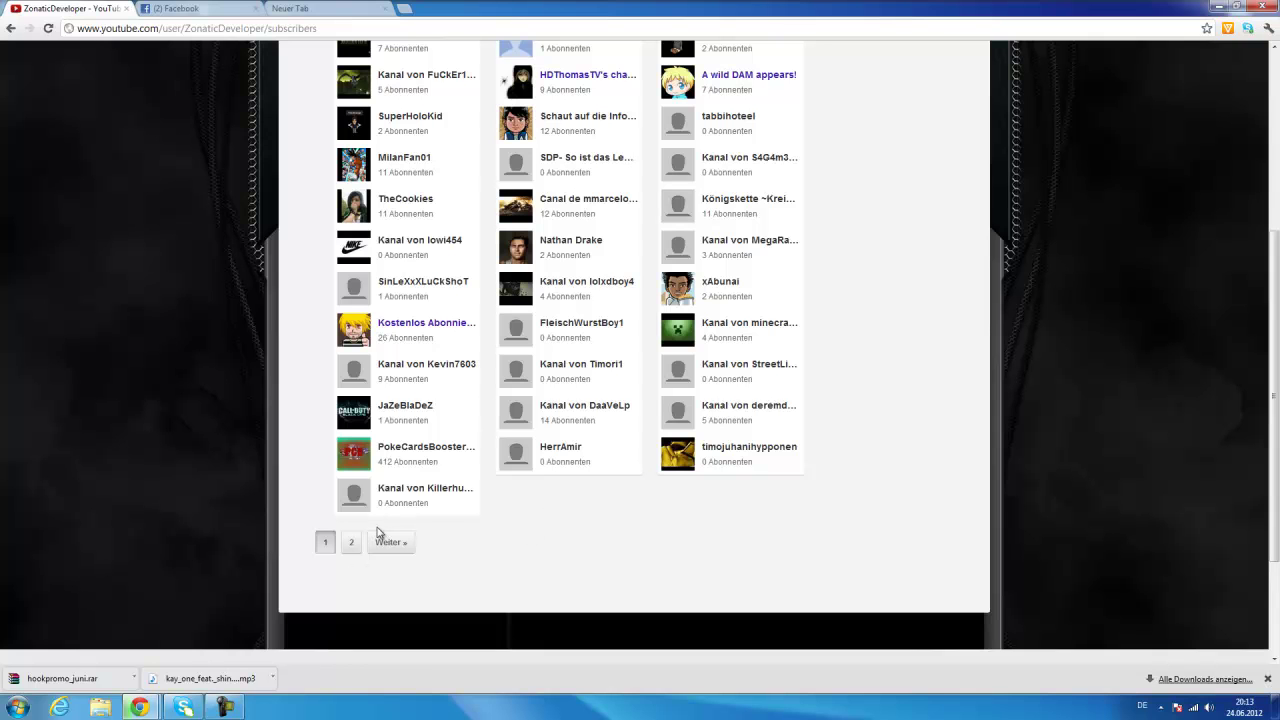
click(352, 546)
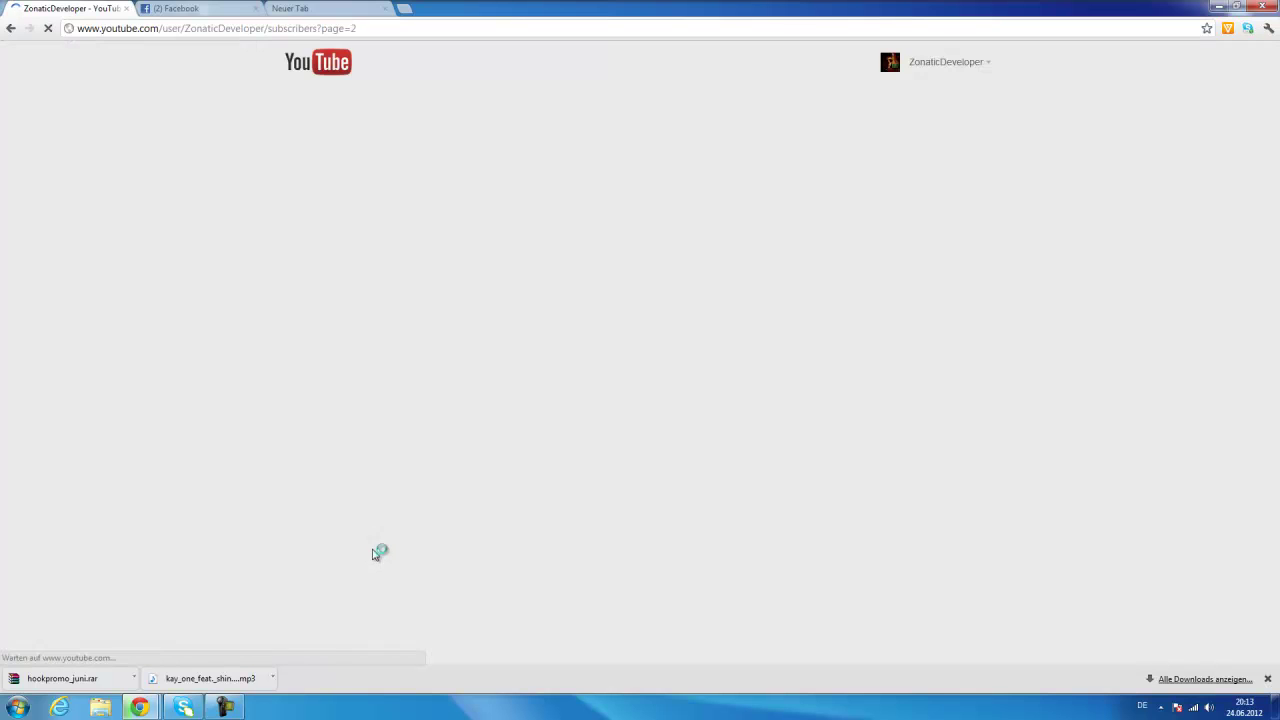